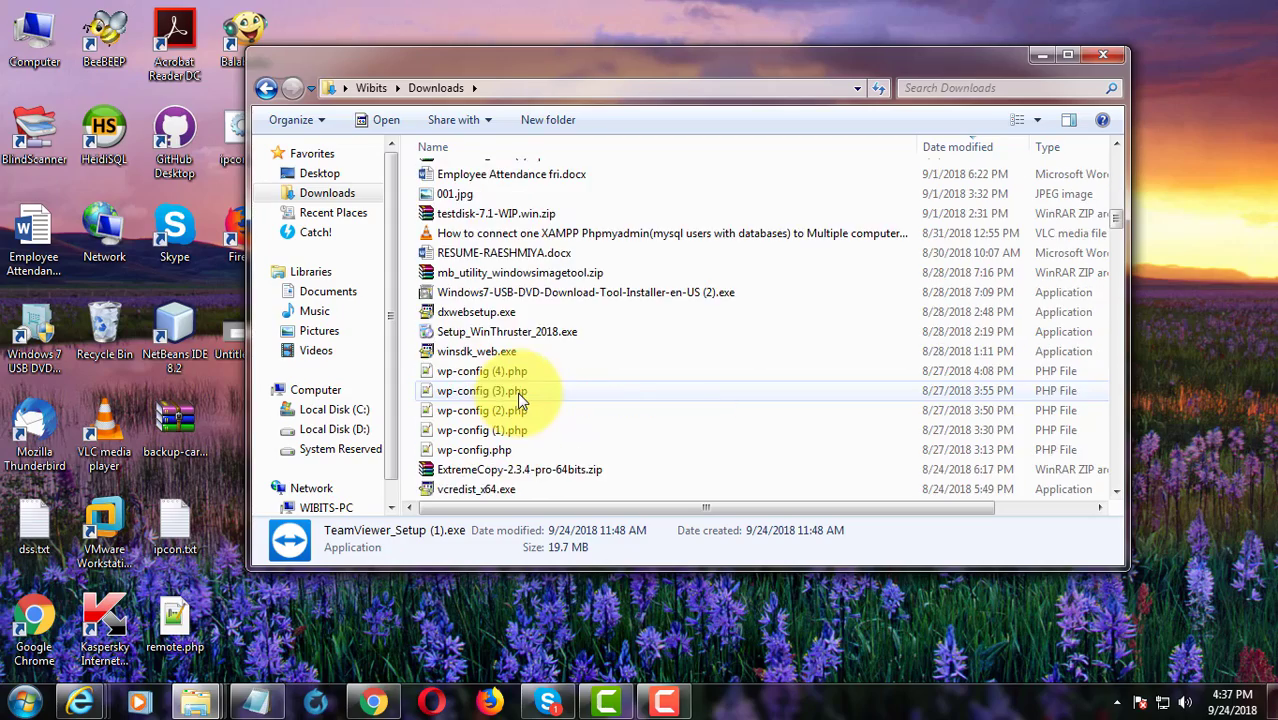
- Open Downloads > VMware Unlocker 2.2 > VMware Unlocker 2.2 to list its 25 unlocker files
scroll(518, 396, "down", 15)
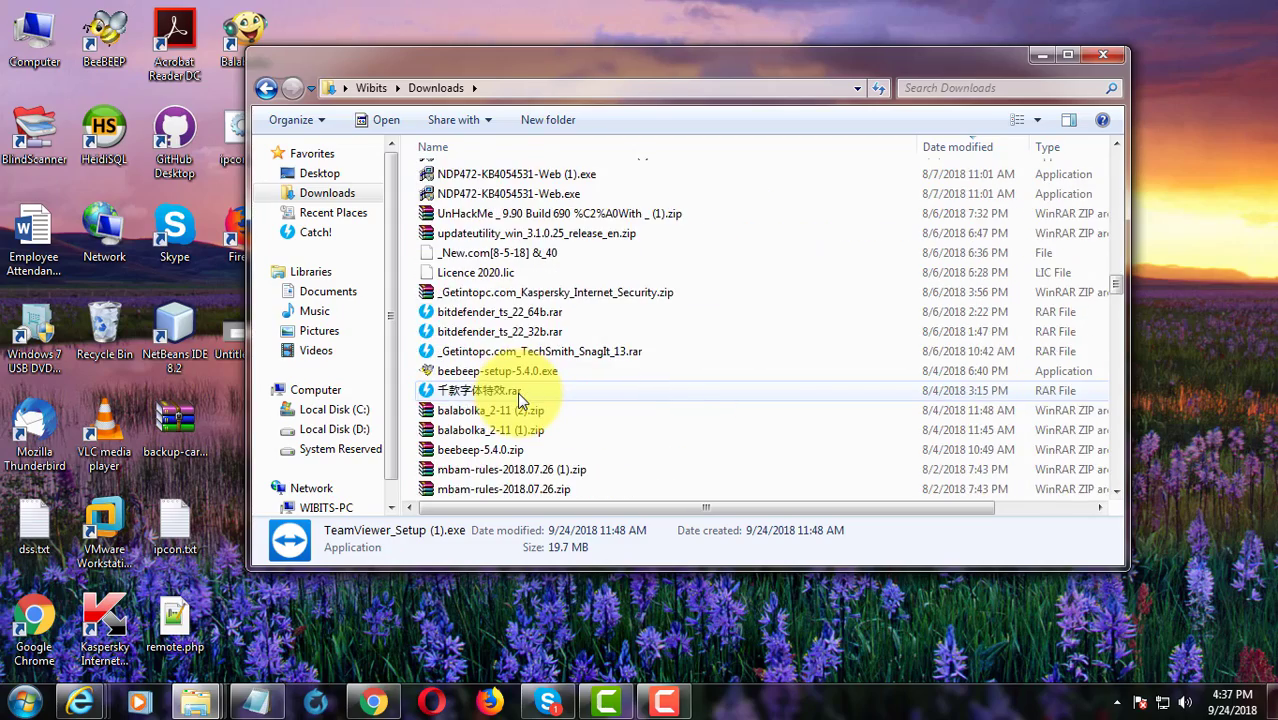
scroll(517, 392, "down", 10)
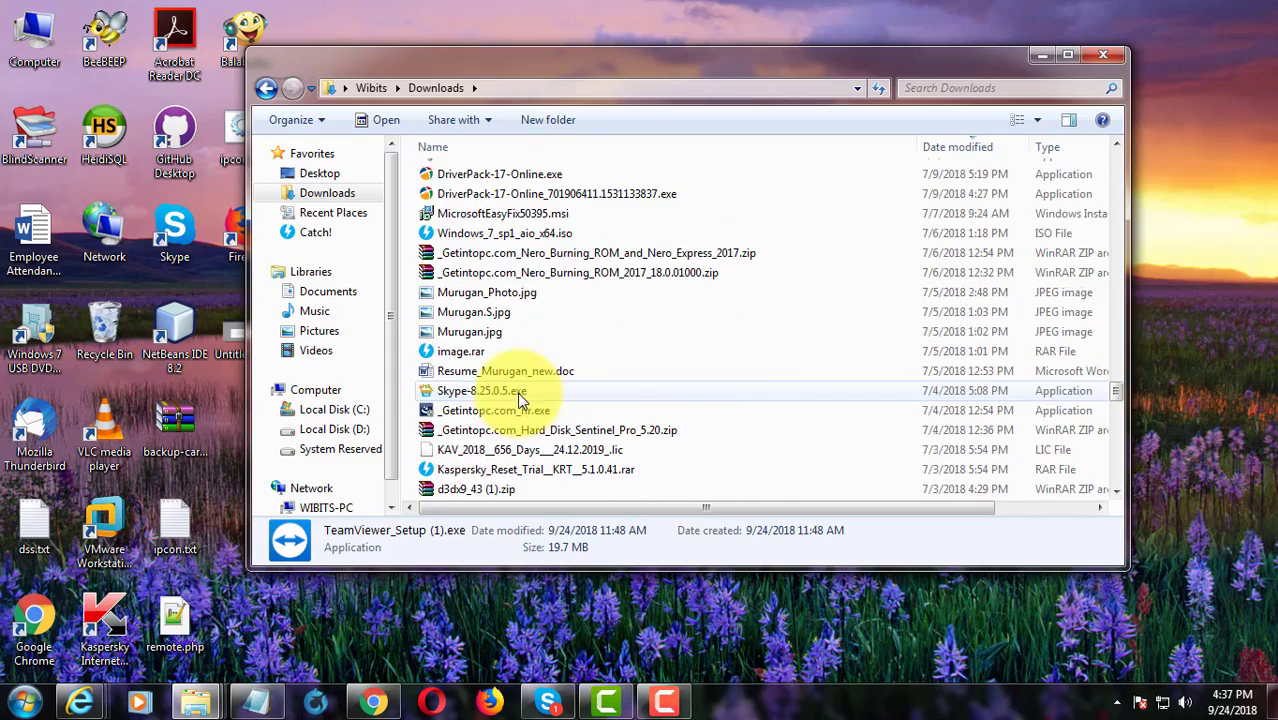
left_click(520, 430)
double_click(520, 430)
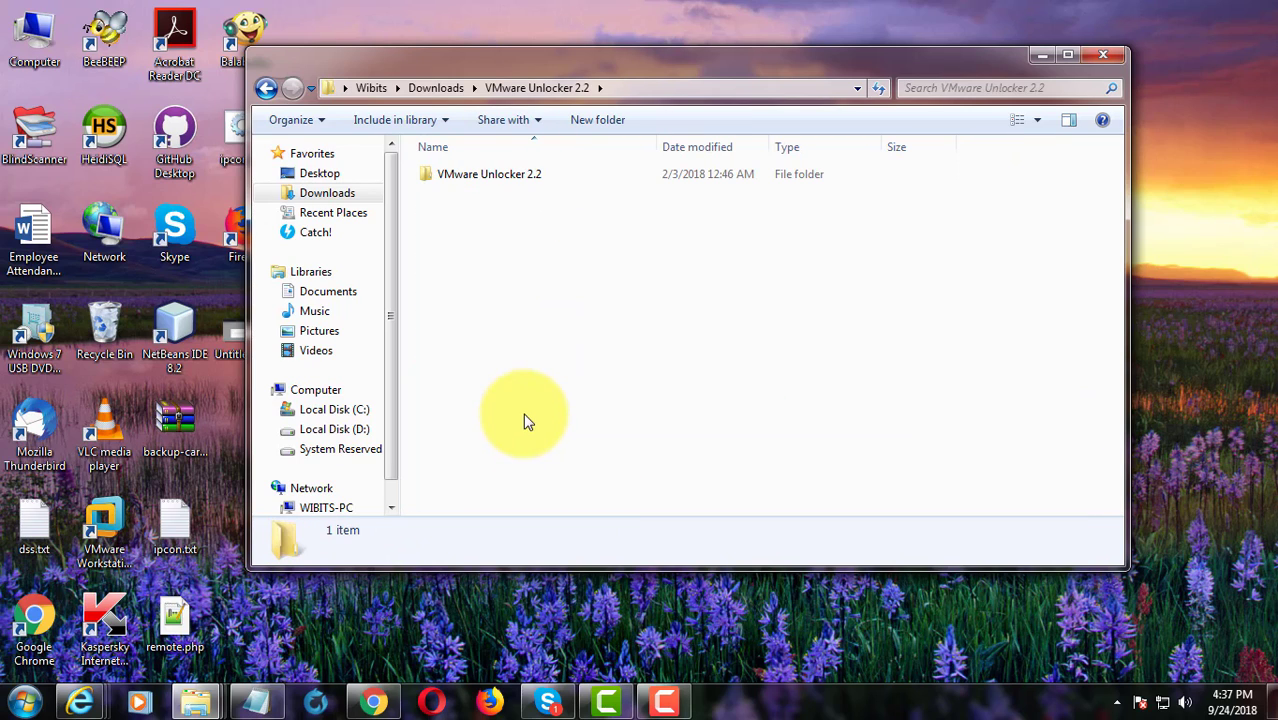
double_click(490, 176)
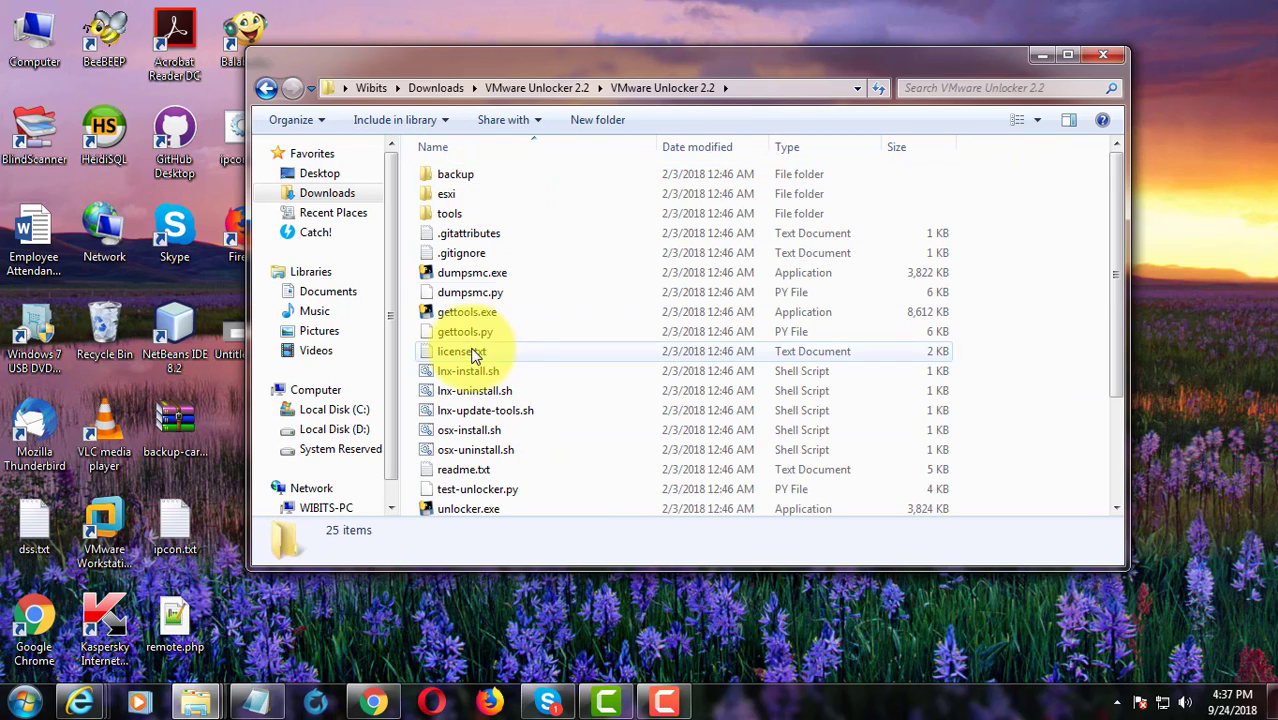
scroll(500, 366, "down", 2)
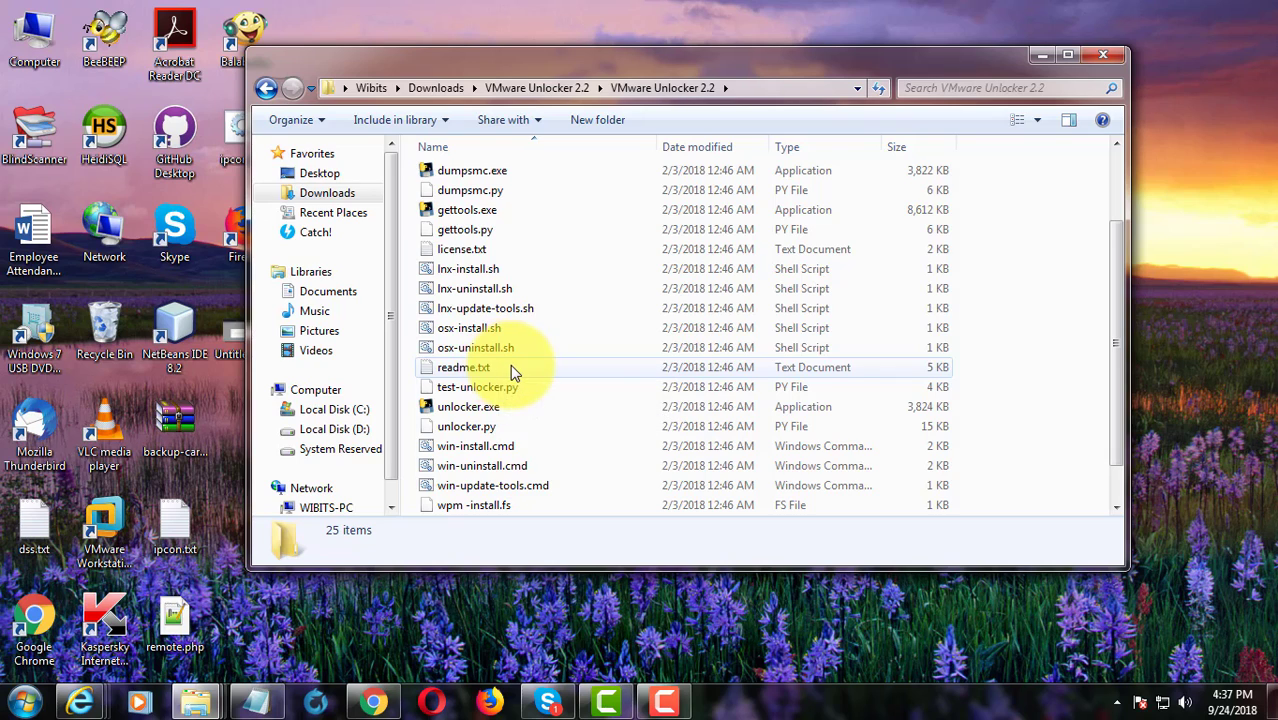
scroll(600, 410, "down", 1)
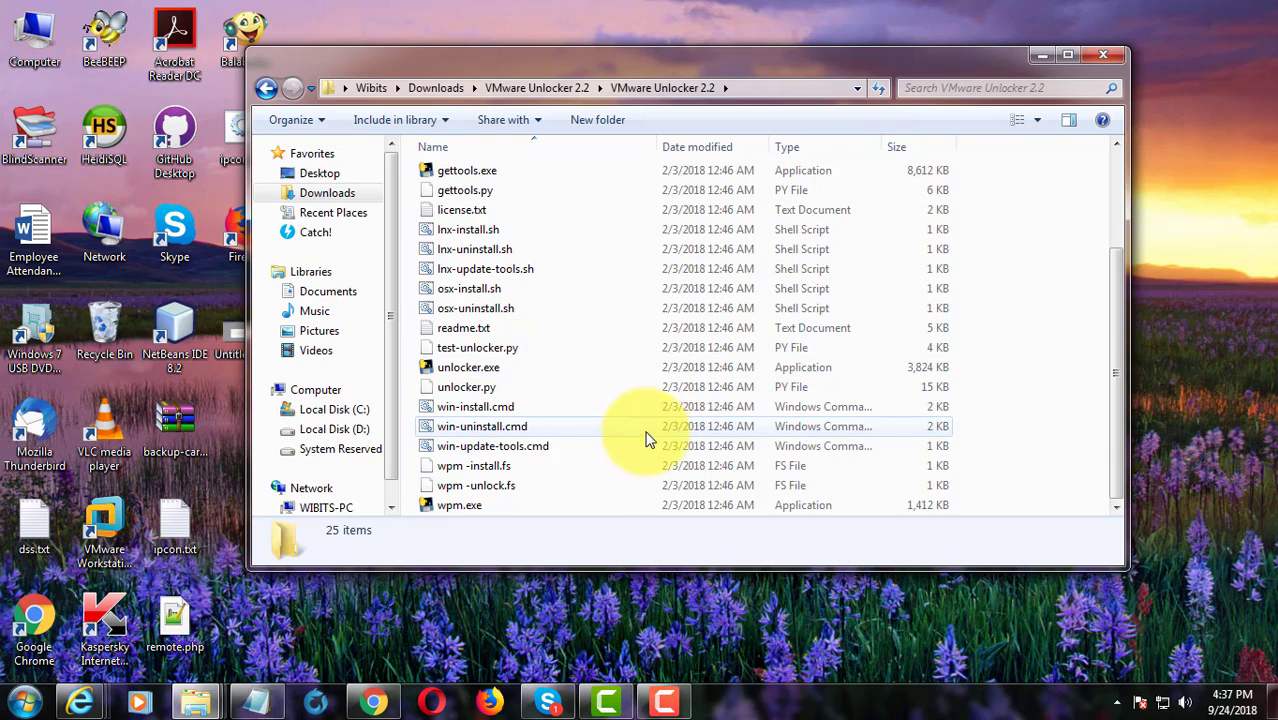
- Run win-install.cmd as administrator, then close the Explorer window once it finishes
right_click(502, 406)
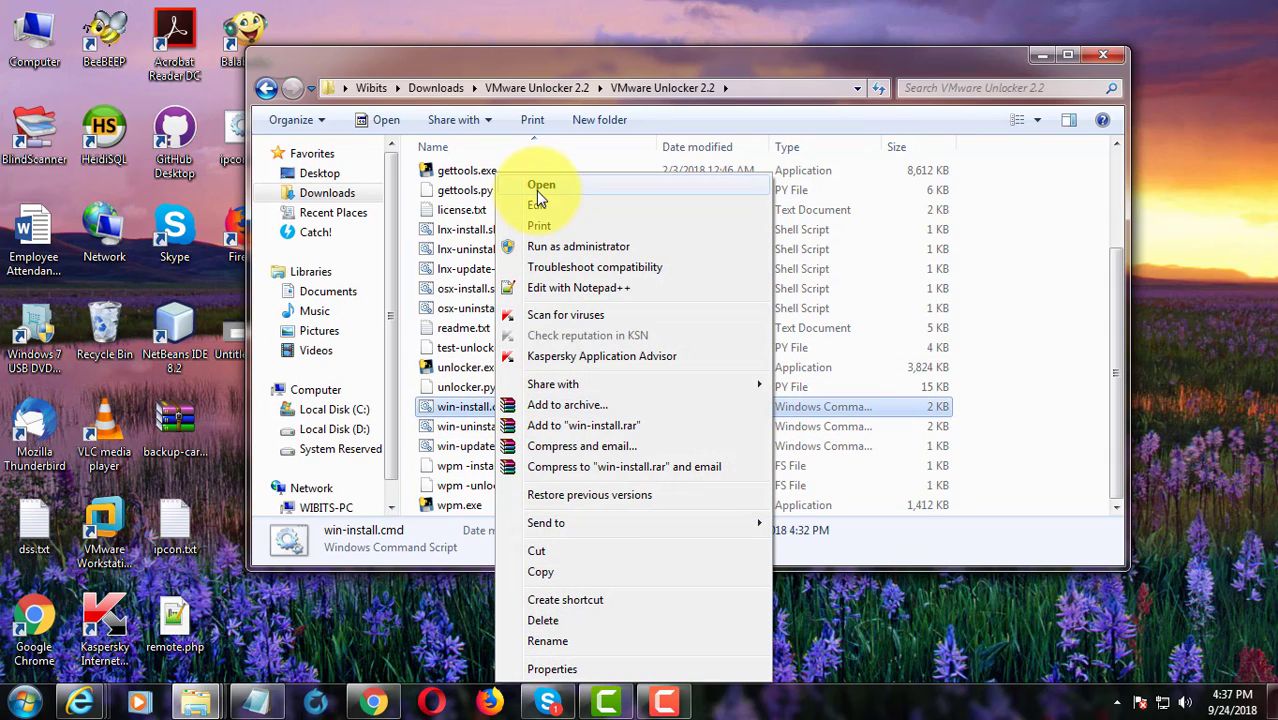
left_click(545, 247)
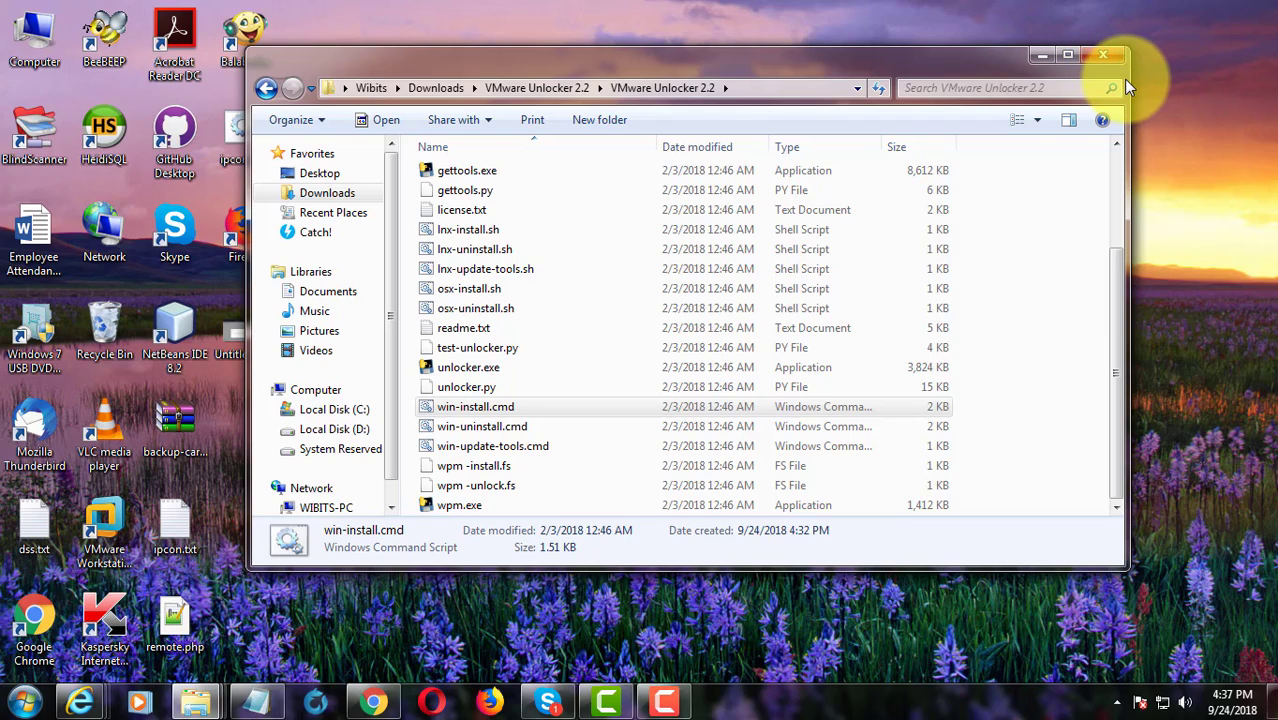
left_click(1116, 58)
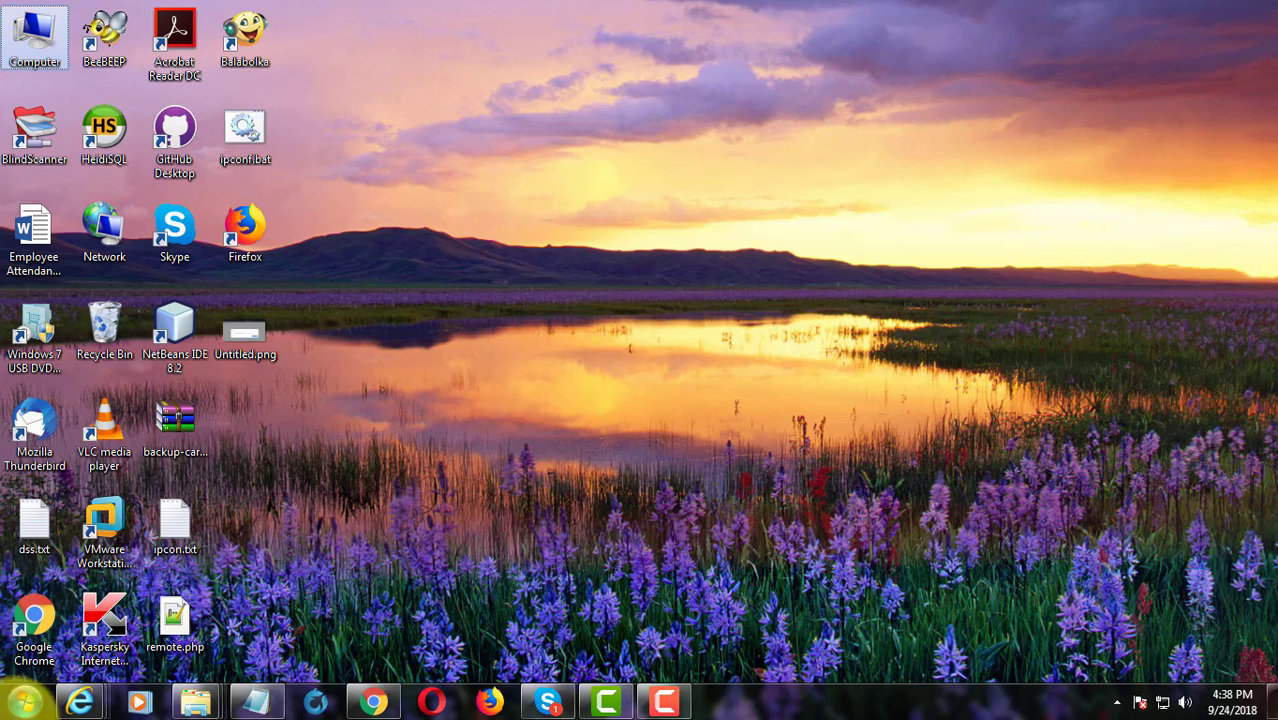
- Launch Workstation and start a Custom new virtual machine with Workstation 14.x compatibility
left_click(105, 525)
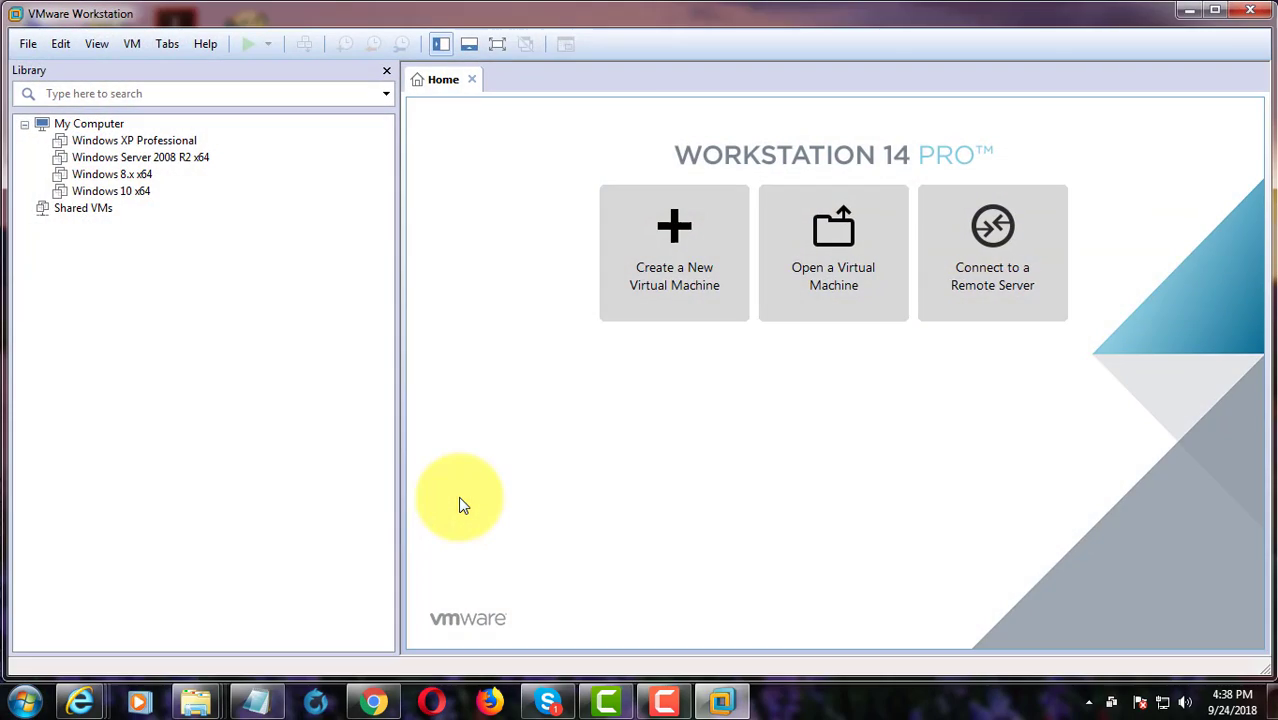
left_click(25, 46)
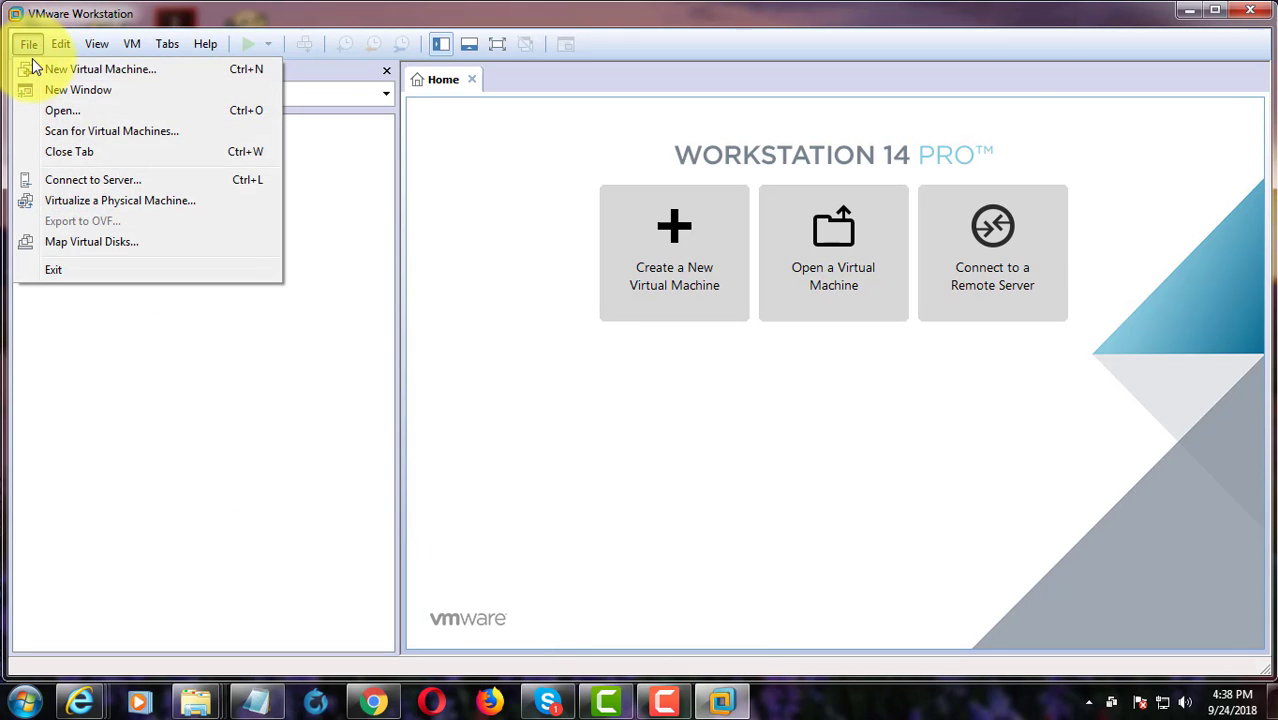
left_click(57, 73)
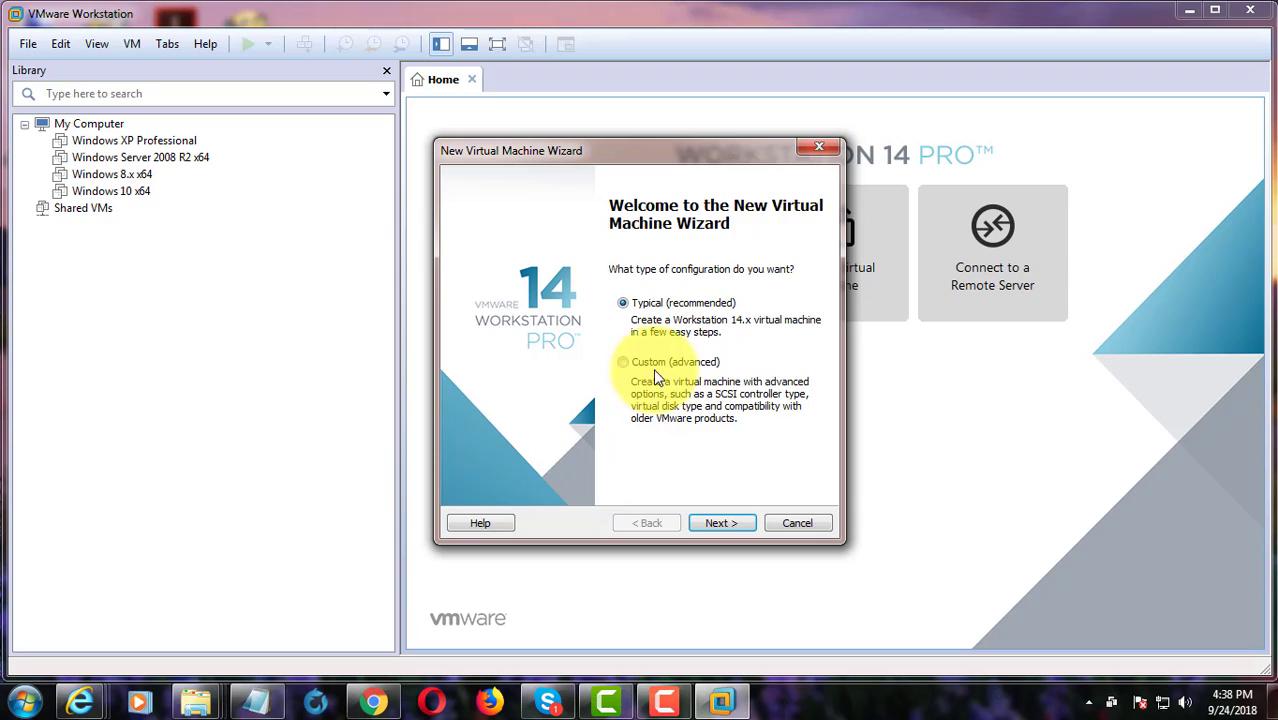
left_click(655, 368)
left_click(730, 519)
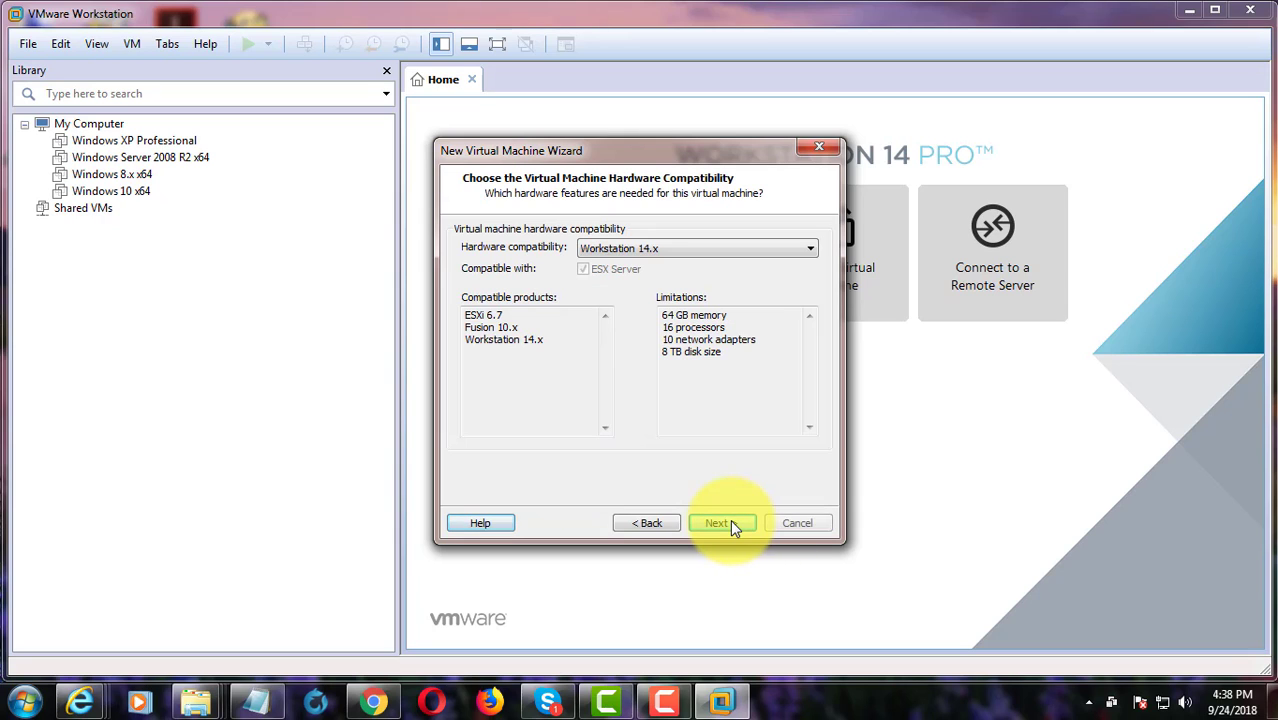
left_click(718, 520)
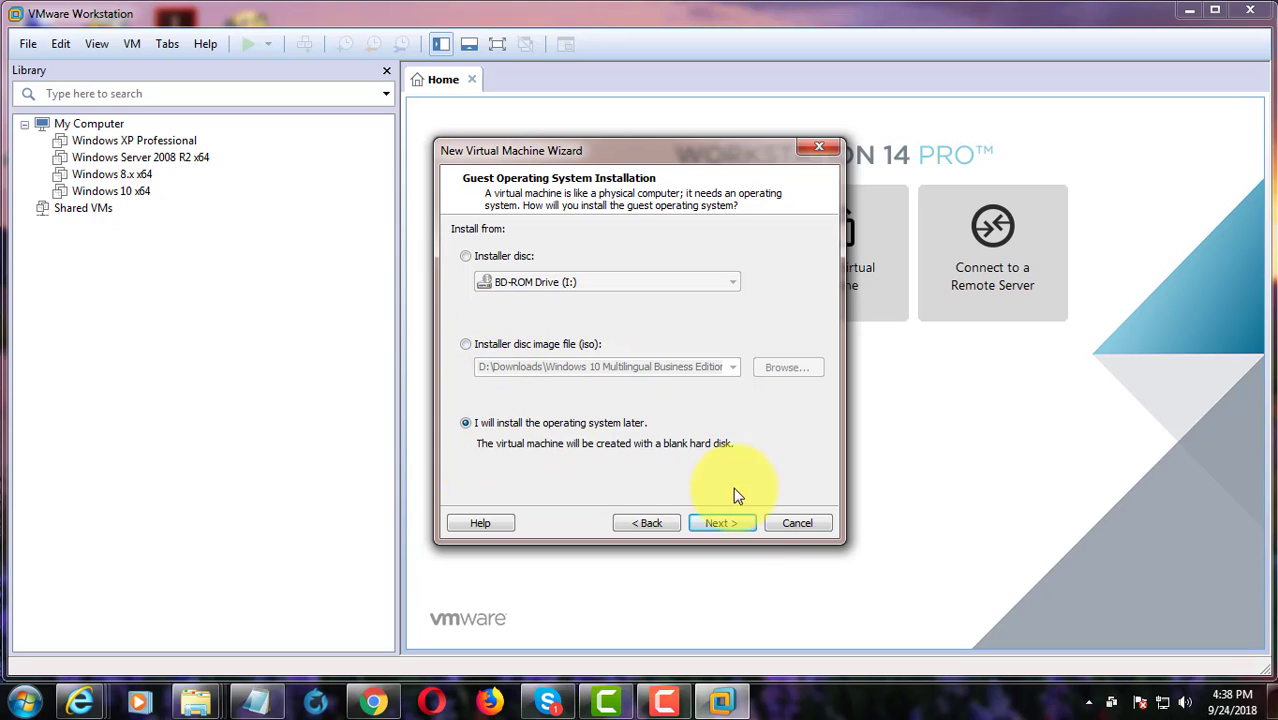
- Choose to install the OS later, with Apple Mac OS X, macOS 10.12 as guest
left_click(736, 524)
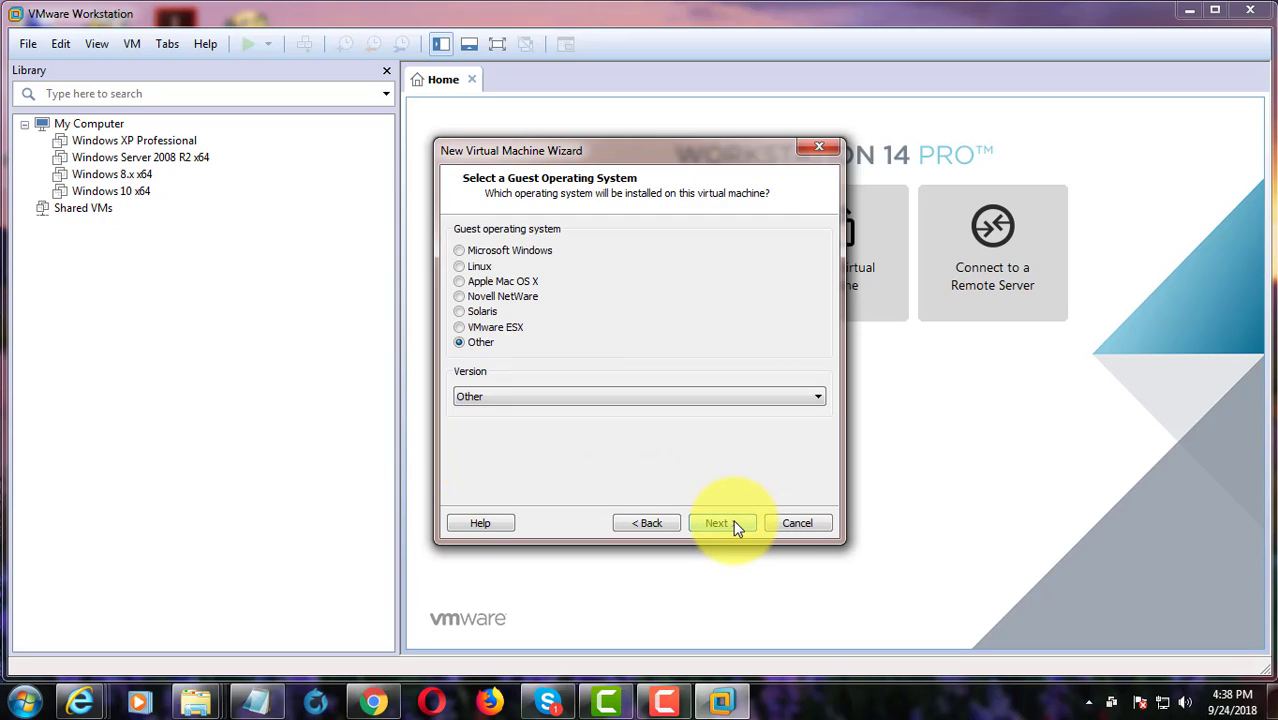
left_click(459, 281)
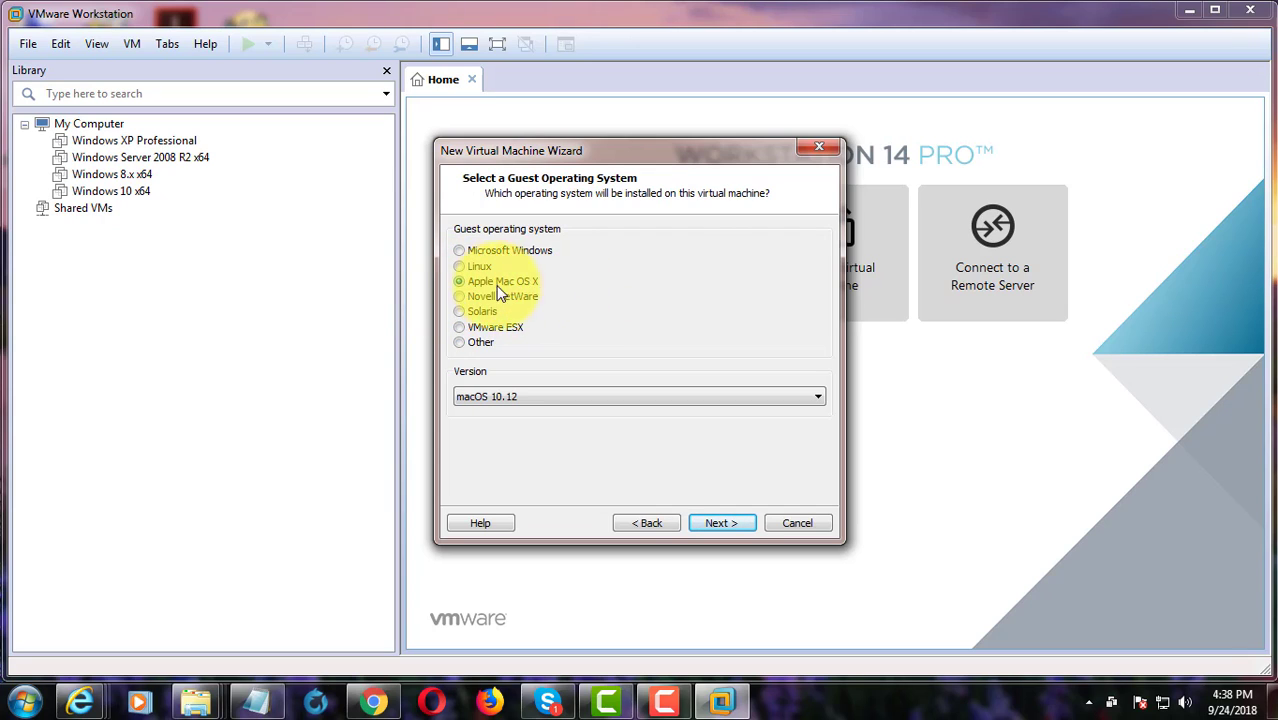
left_click(722, 528)
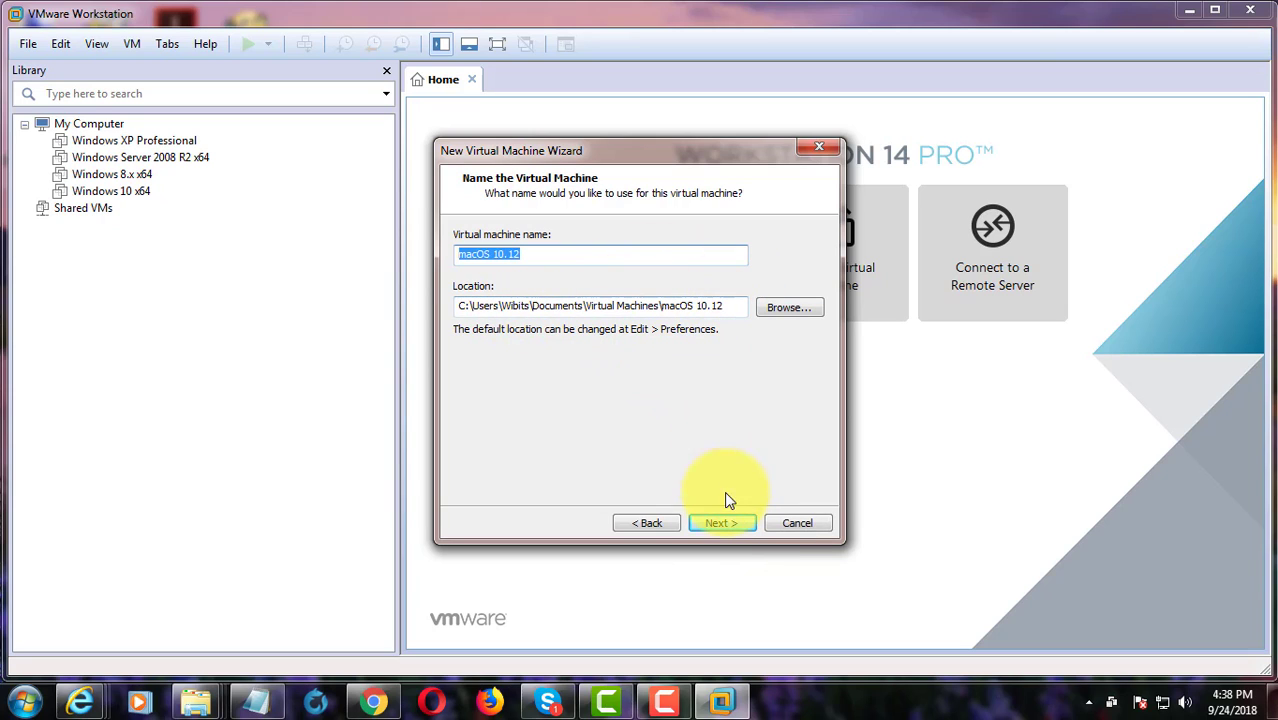
- Keep the macOS 10.12 name and 2 processors, and set memory to 4096 MB
left_click(723, 524)
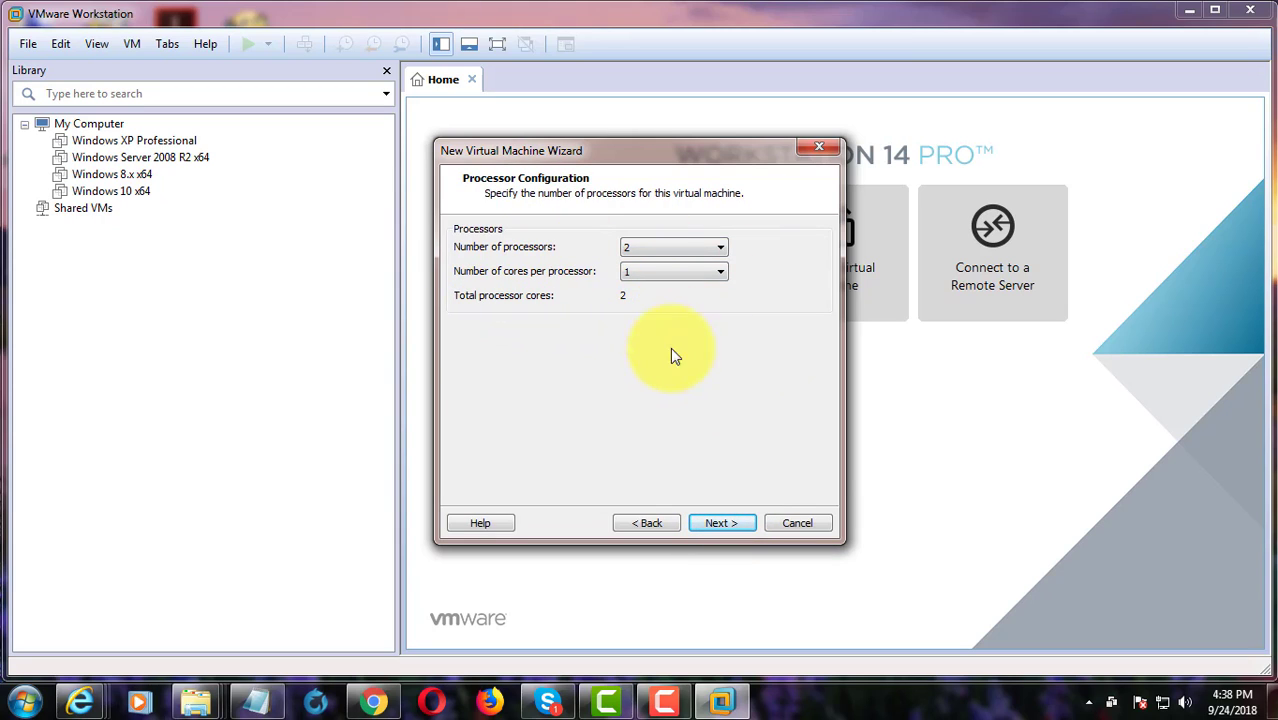
left_click(738, 530)
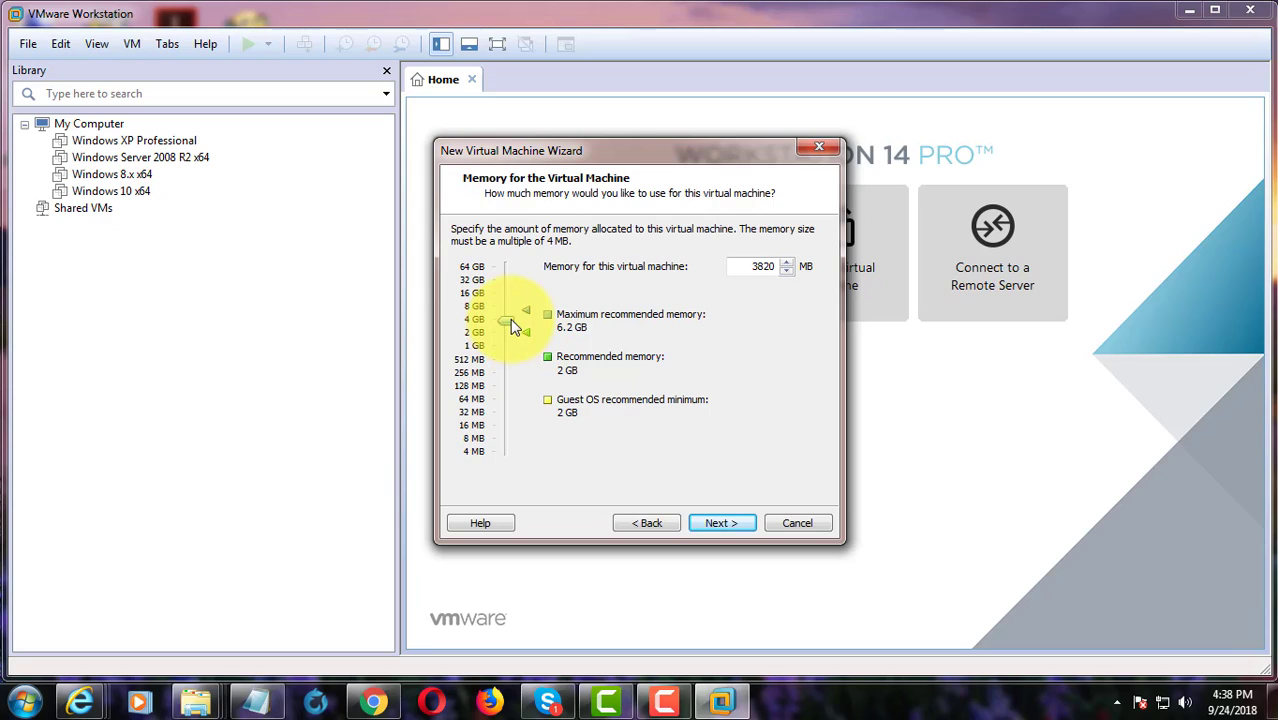
left_click_drag(511, 312, 515, 317)
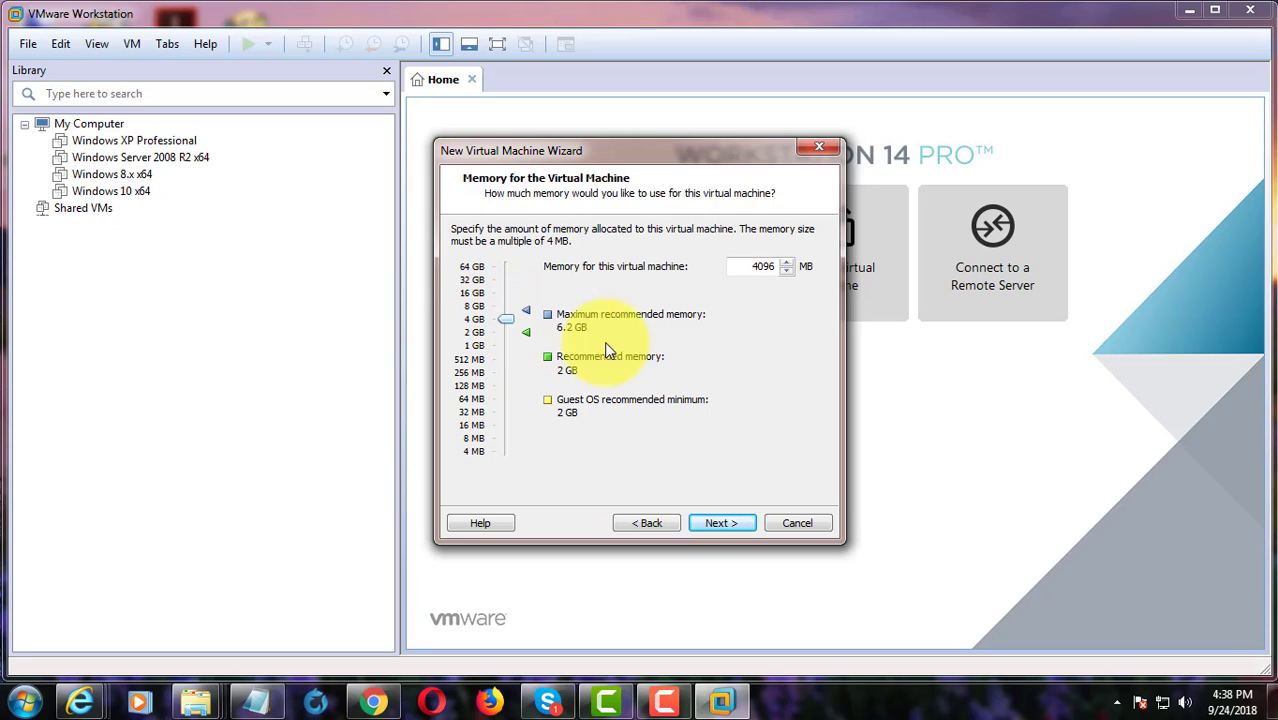
left_click(739, 523)
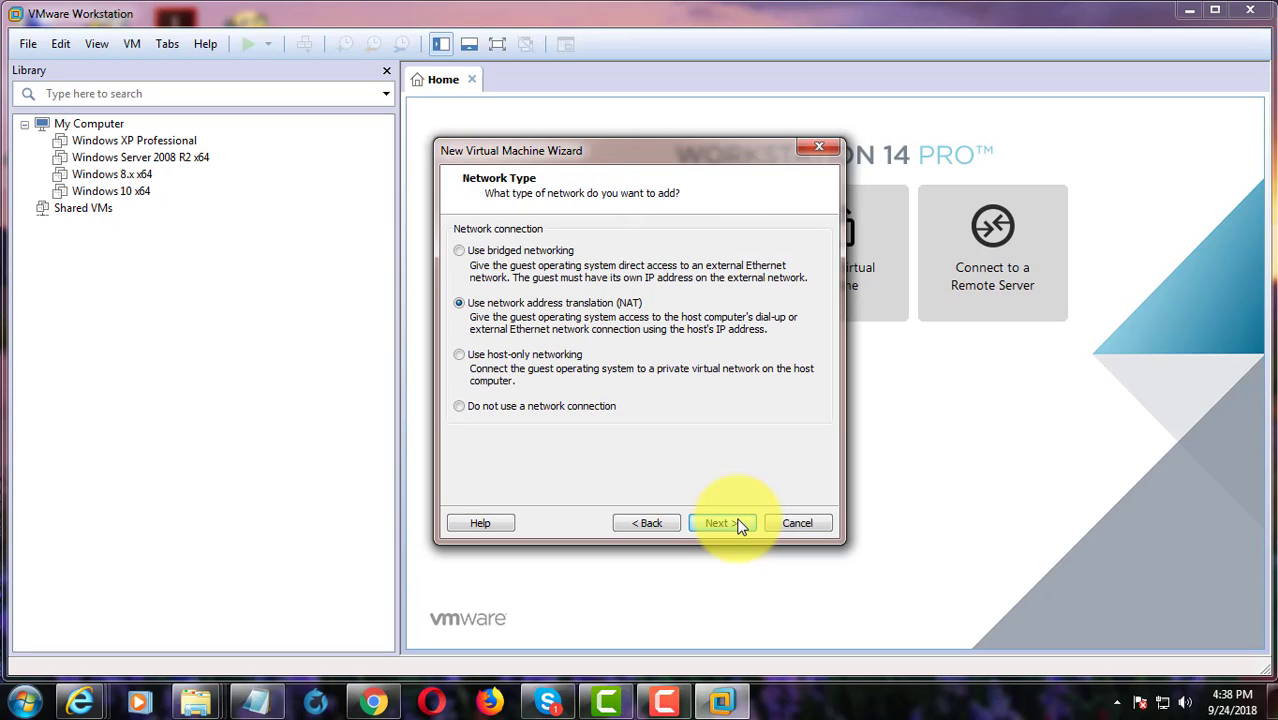
- Accept NAT networking, the LSI Logic controller and the SATA disk type
left_click(739, 524)
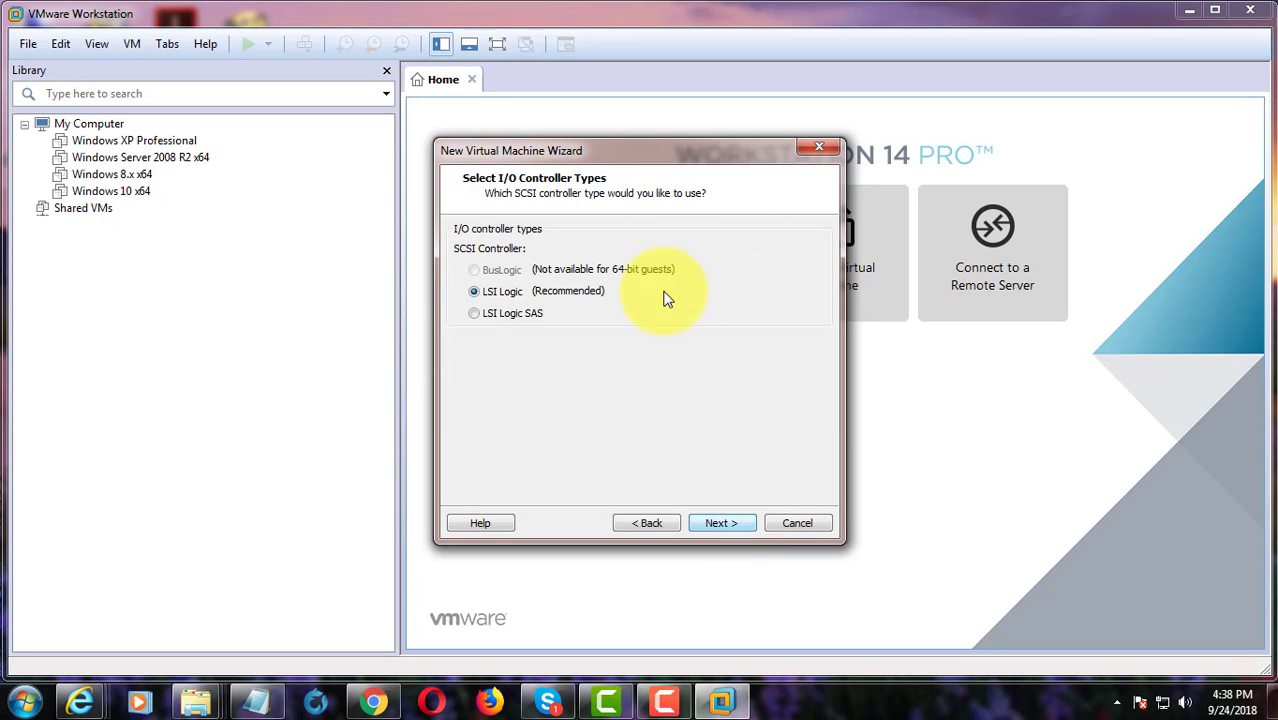
left_click(729, 525)
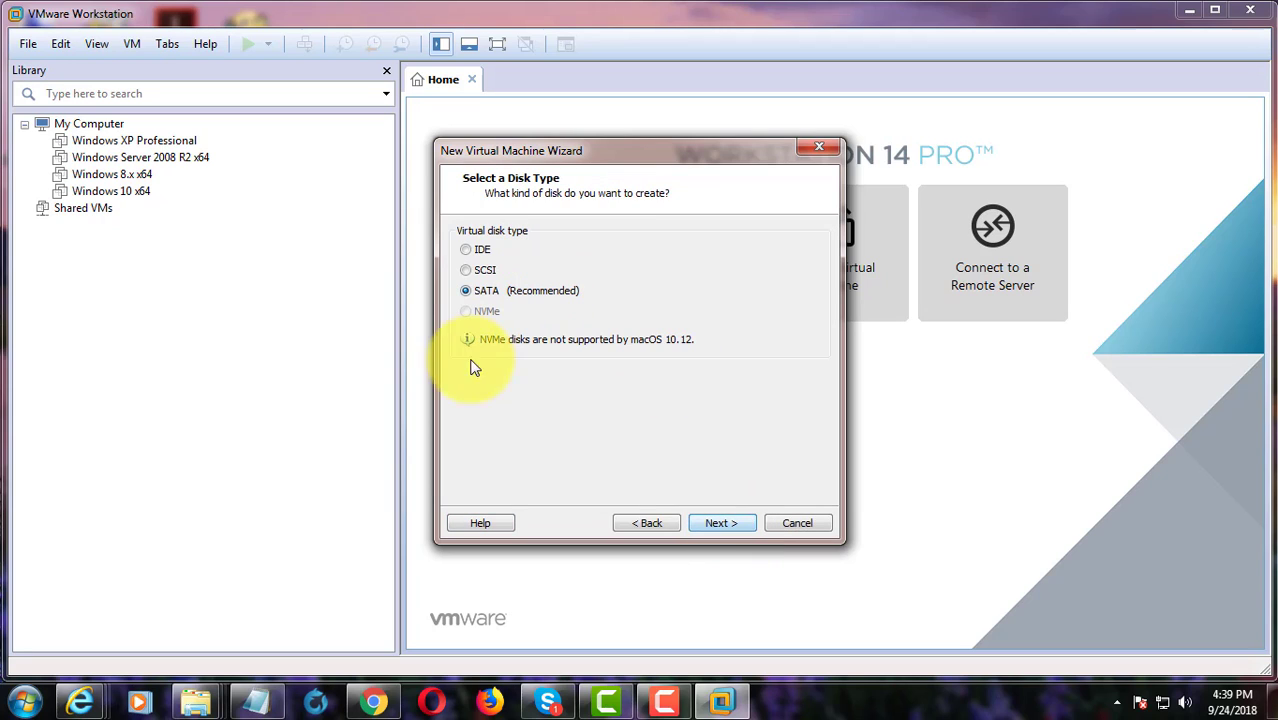
left_click(722, 523)
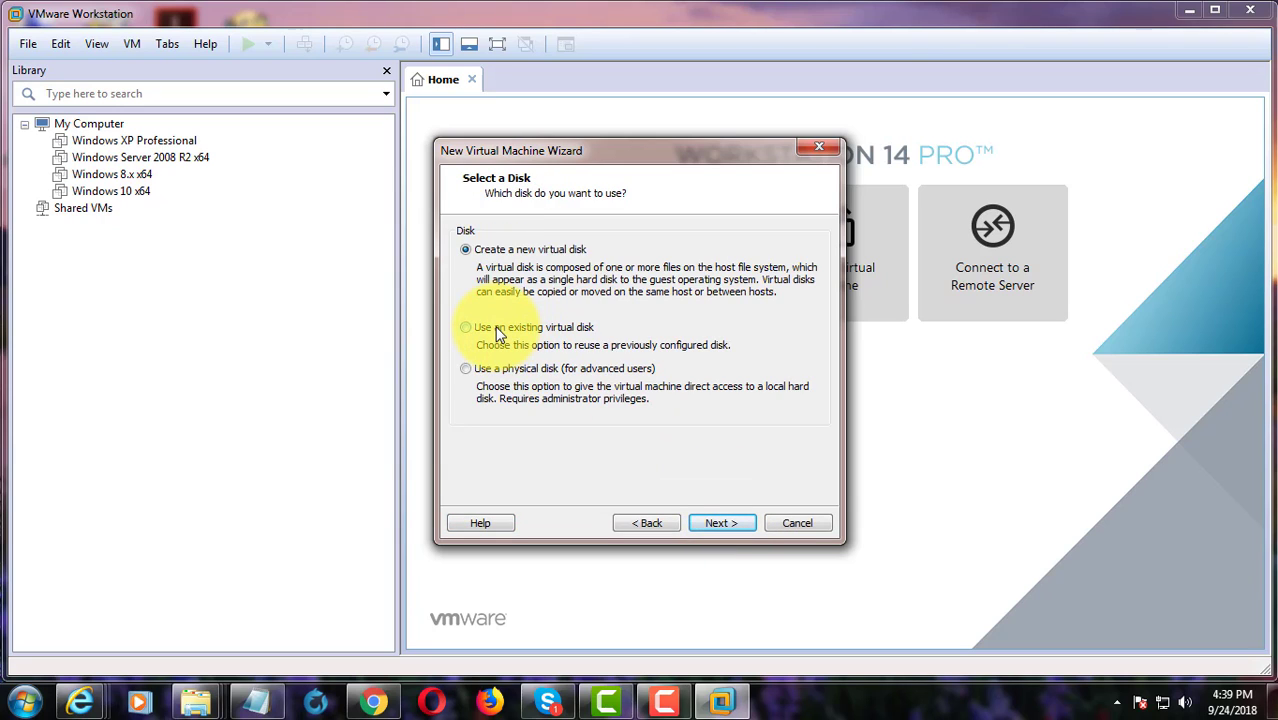
- Attach the existing macOS High Sierra disk file, keep its format, and finish creating the VM
left_click(722, 522)
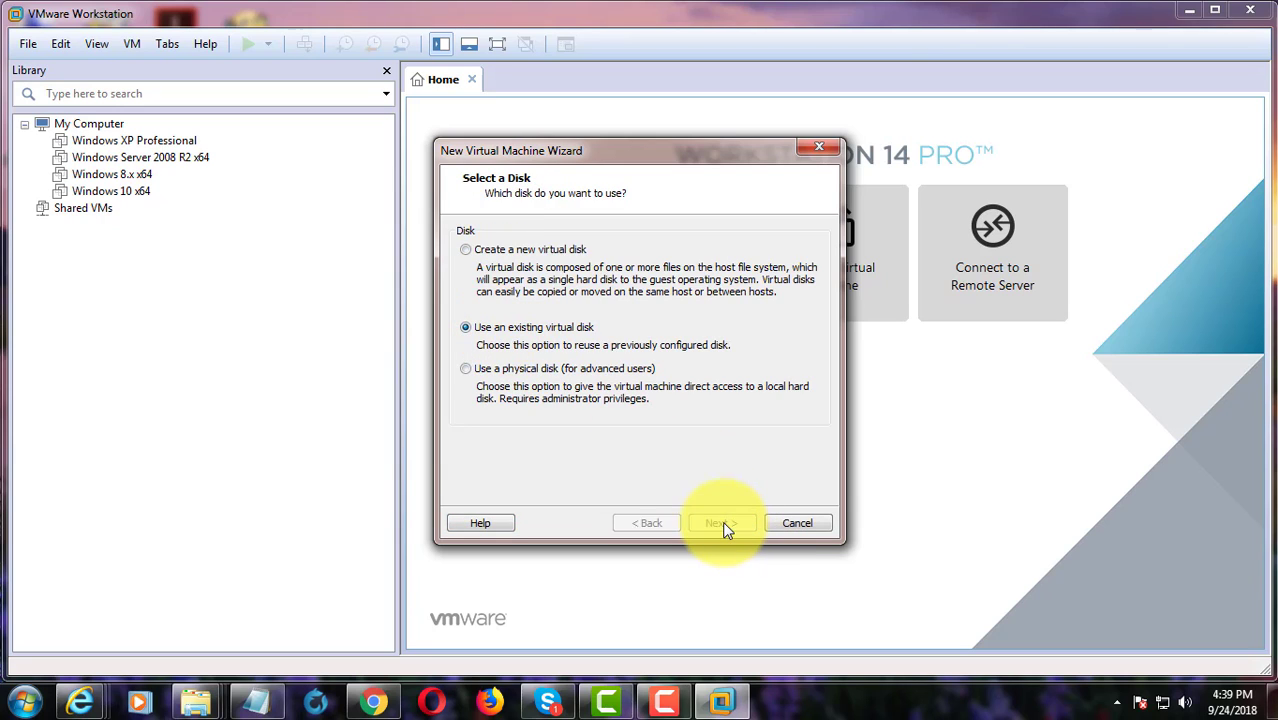
left_click(792, 256)
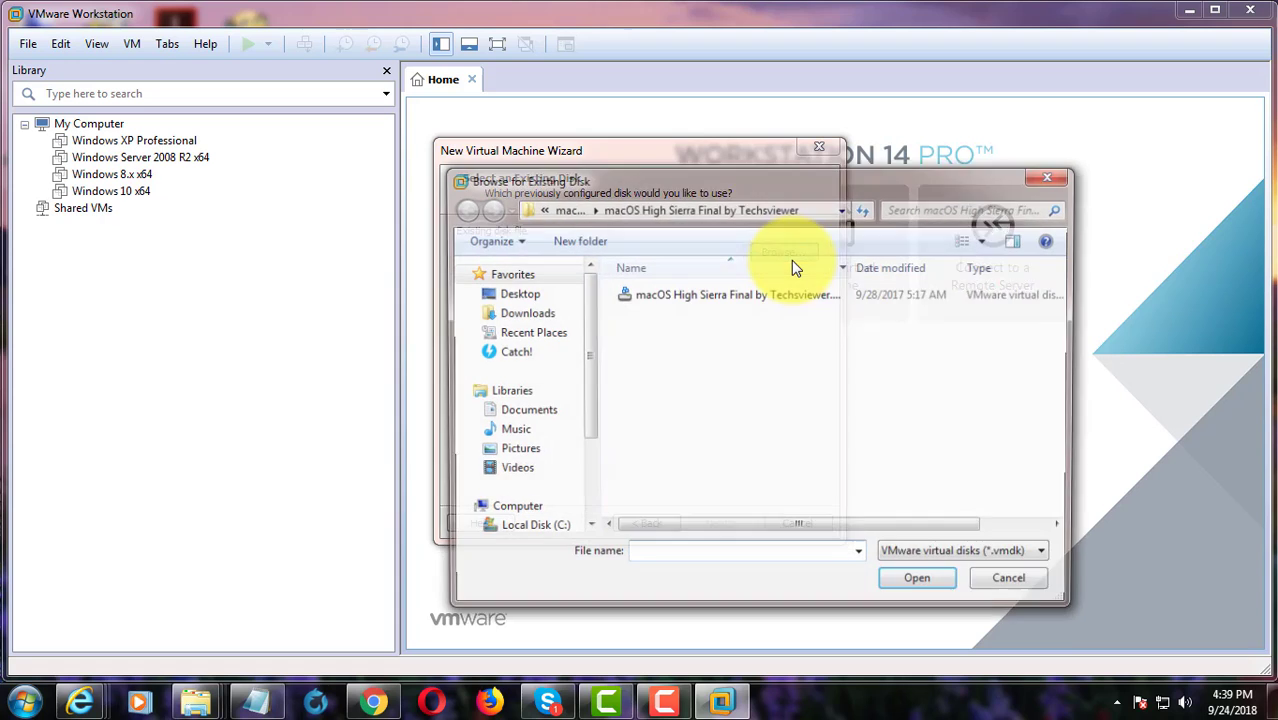
left_click(765, 297)
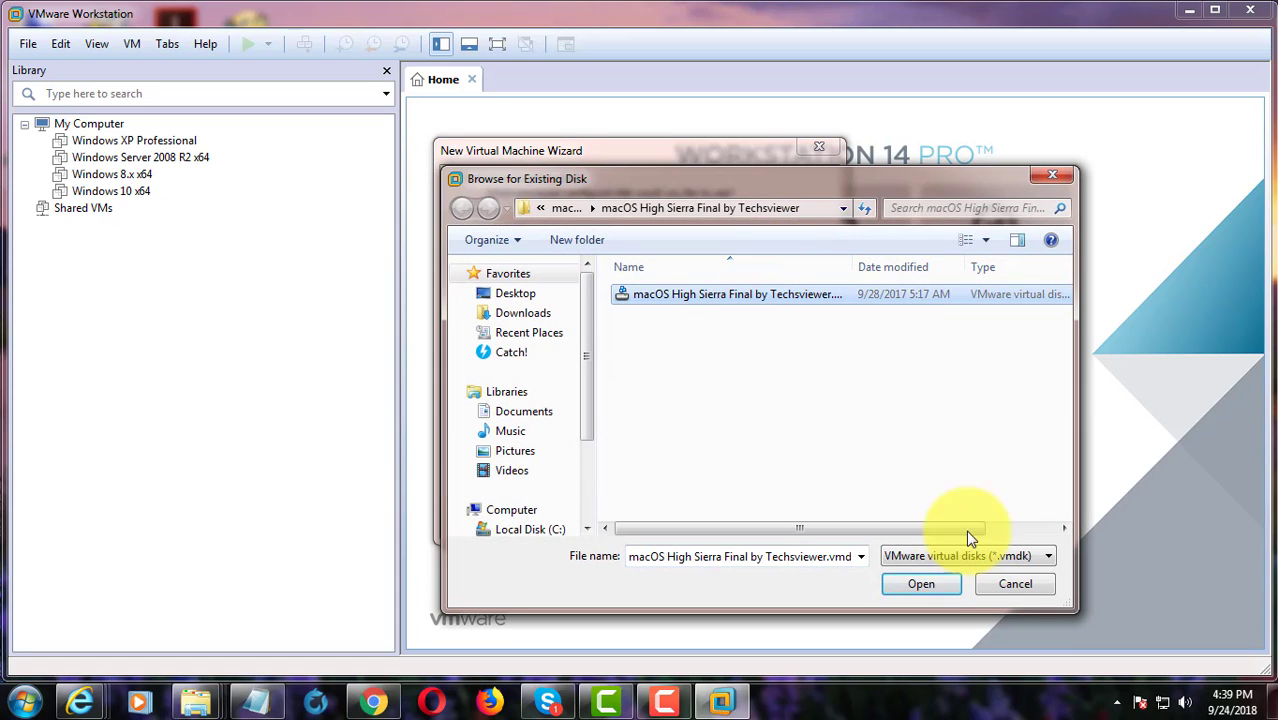
left_click(921, 584)
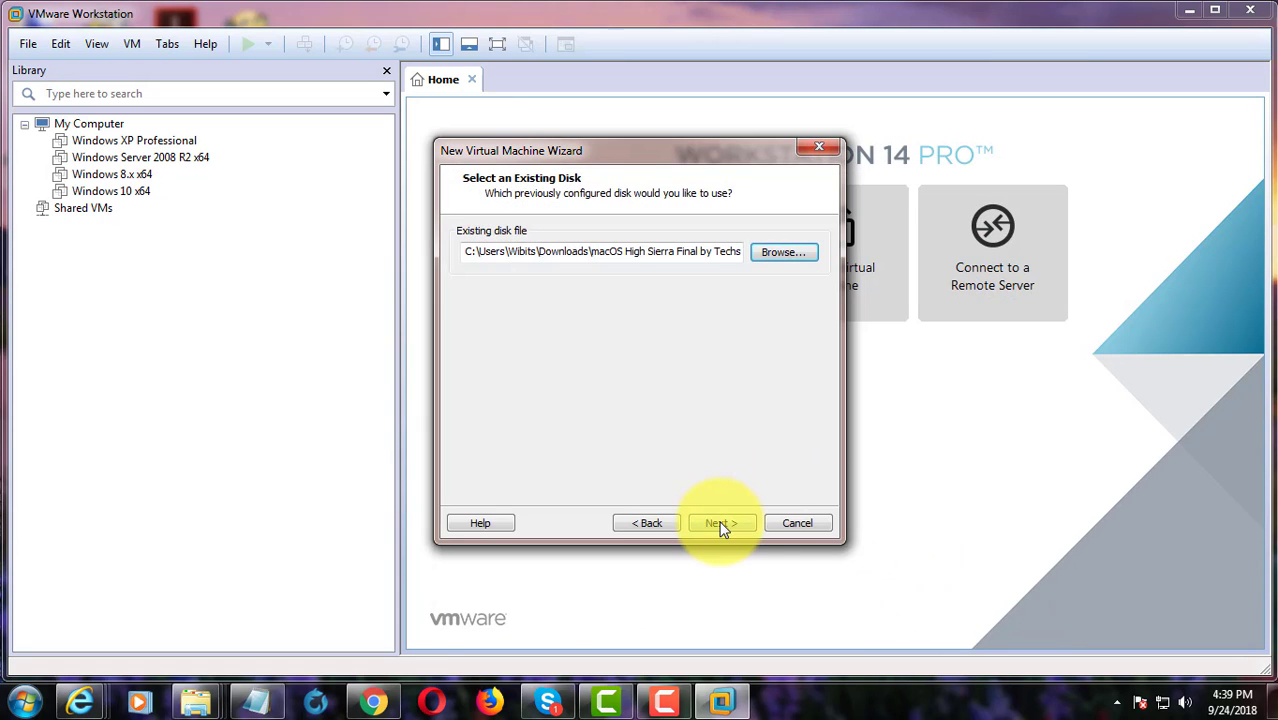
left_click(722, 524)
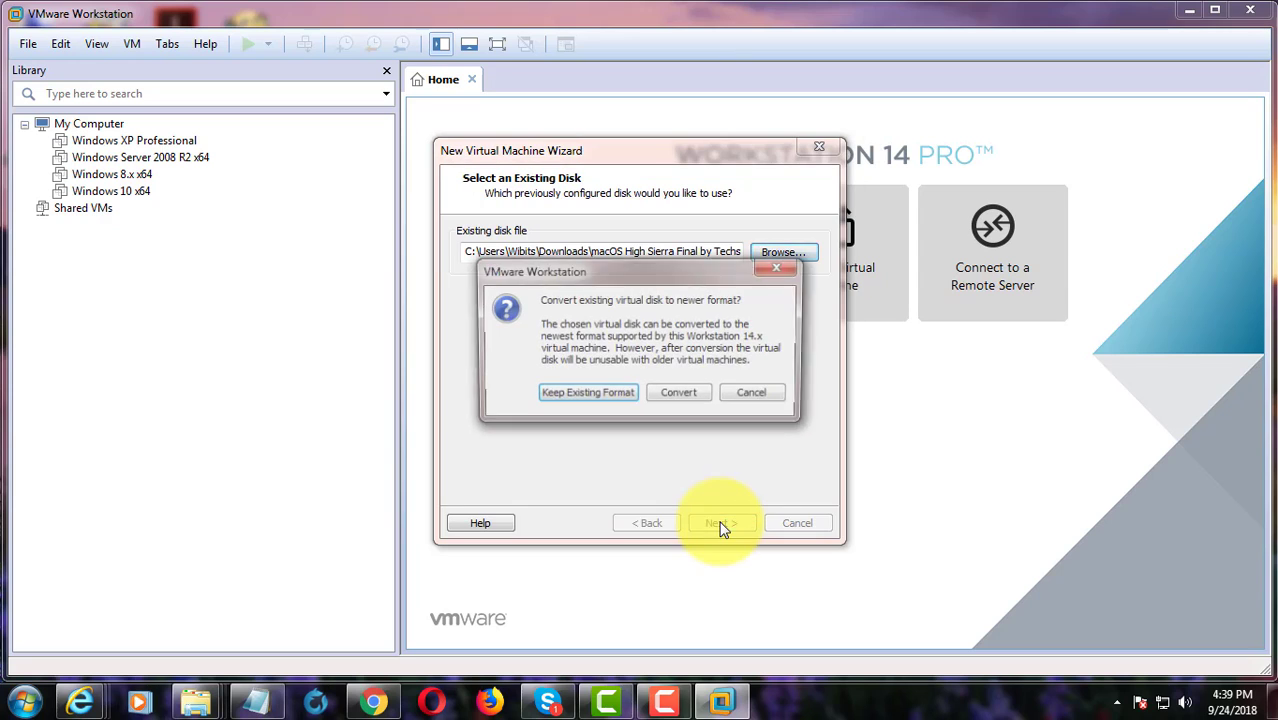
left_click(586, 396)
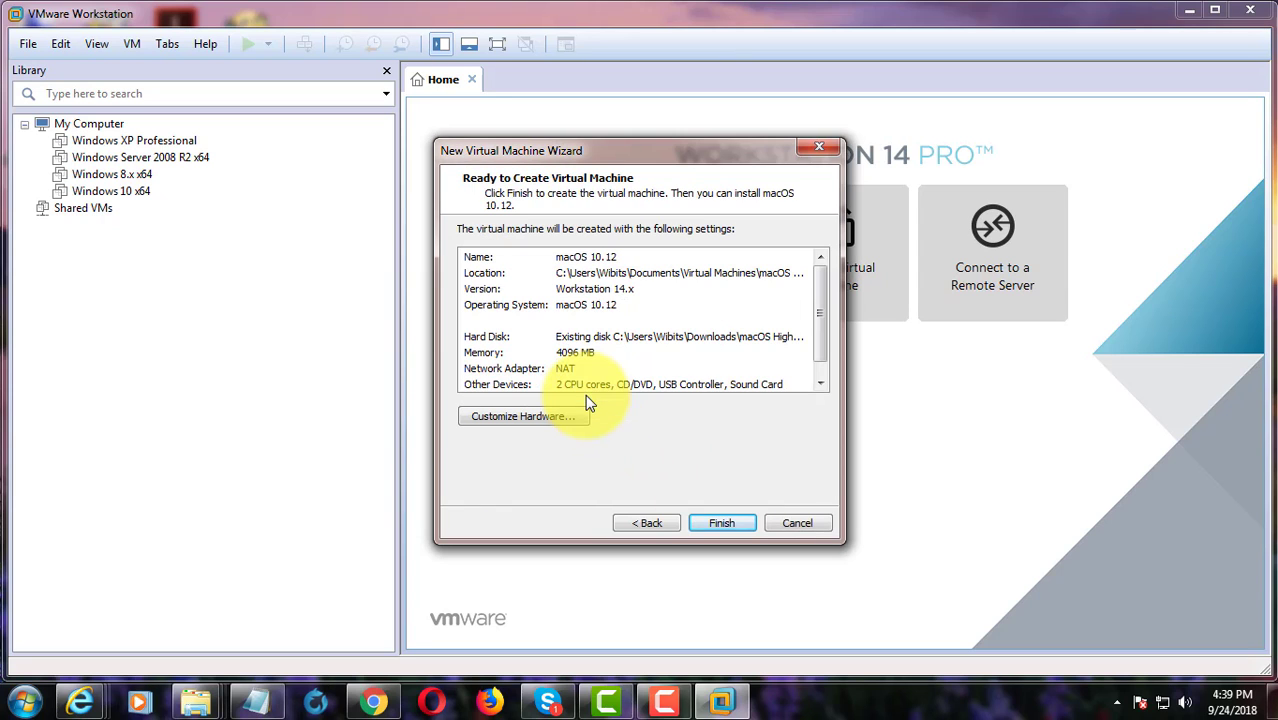
left_click(727, 522)
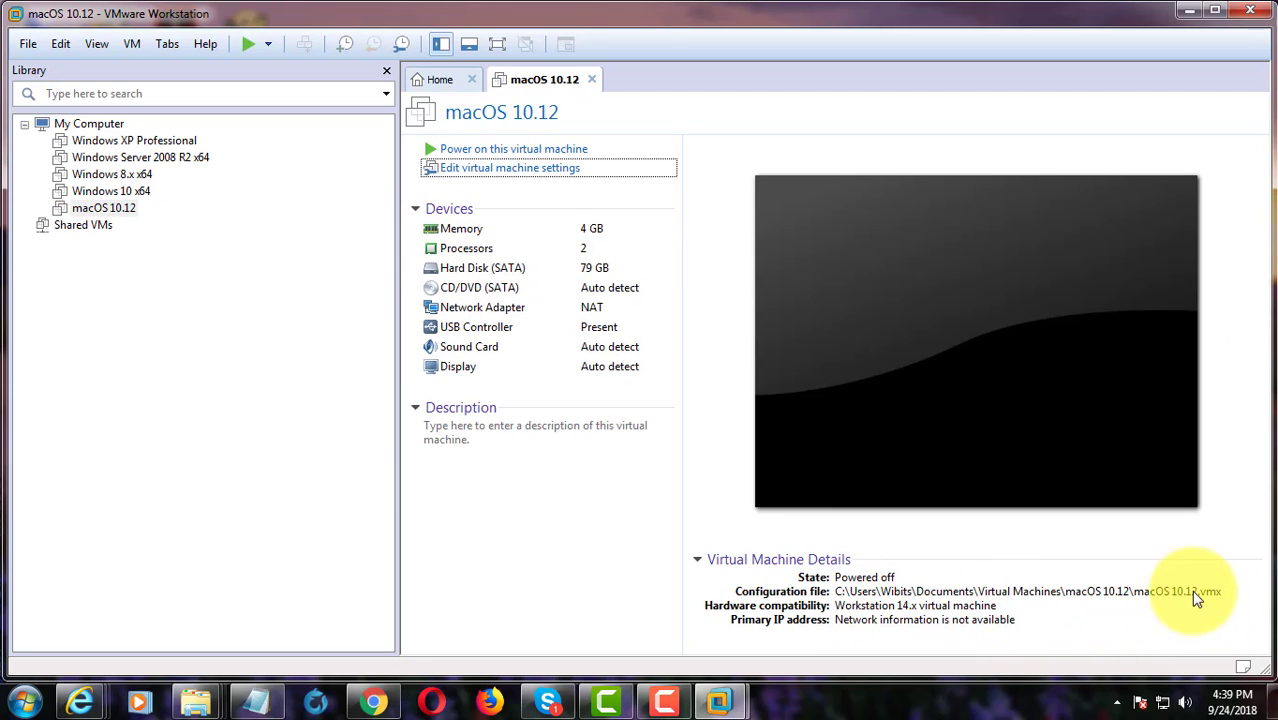
- Minimize VMware and browse to Documents > Virtual Machines > macOS 10.12
left_click(1183, 11)
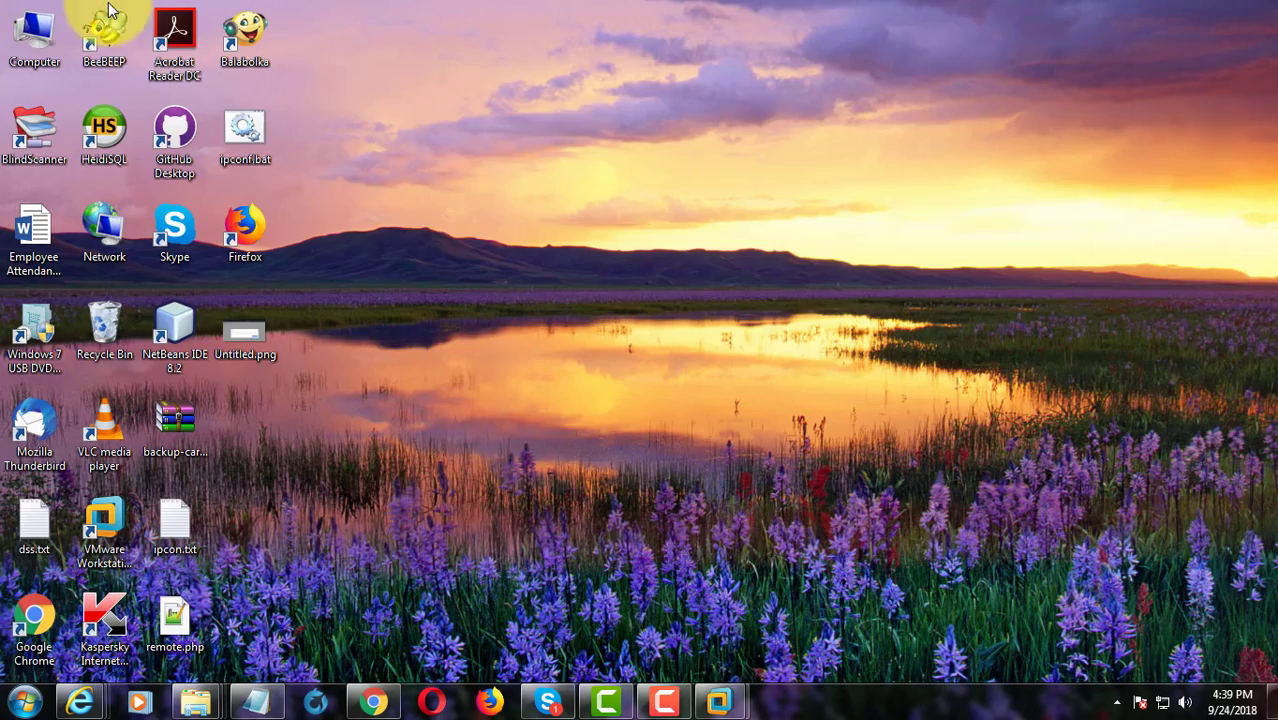
double_click(22, 37)
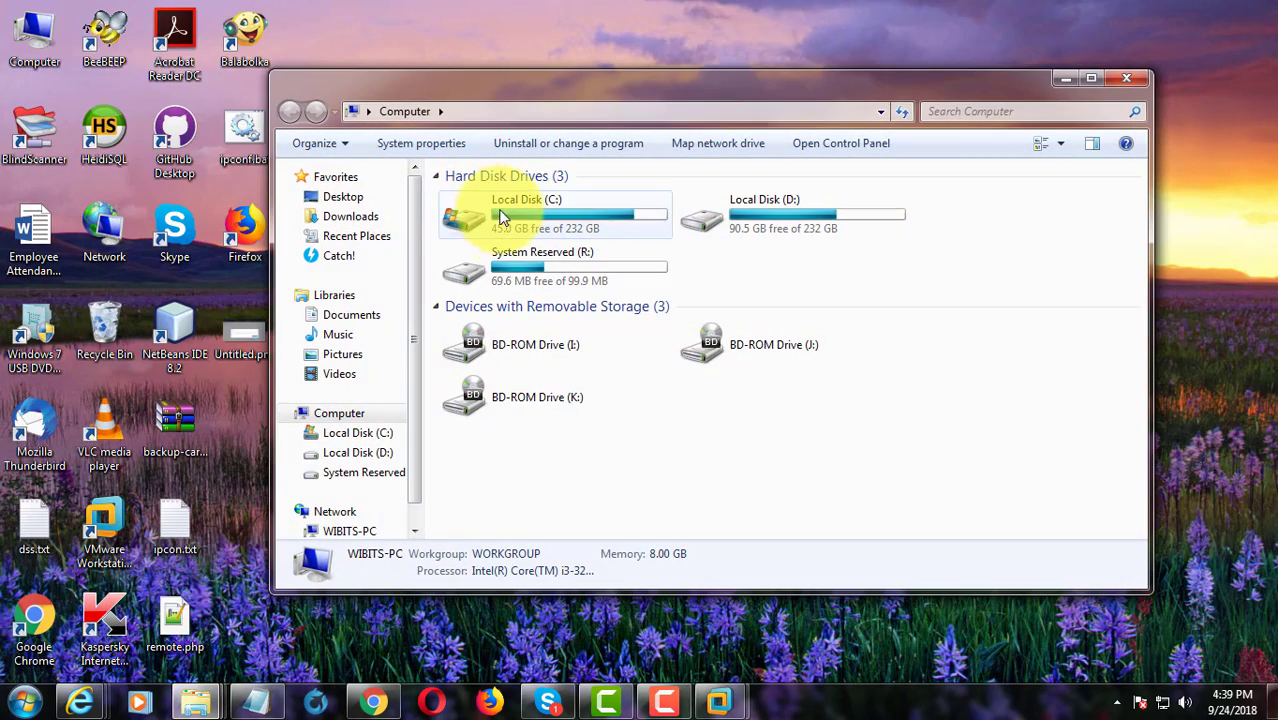
left_click(352, 316)
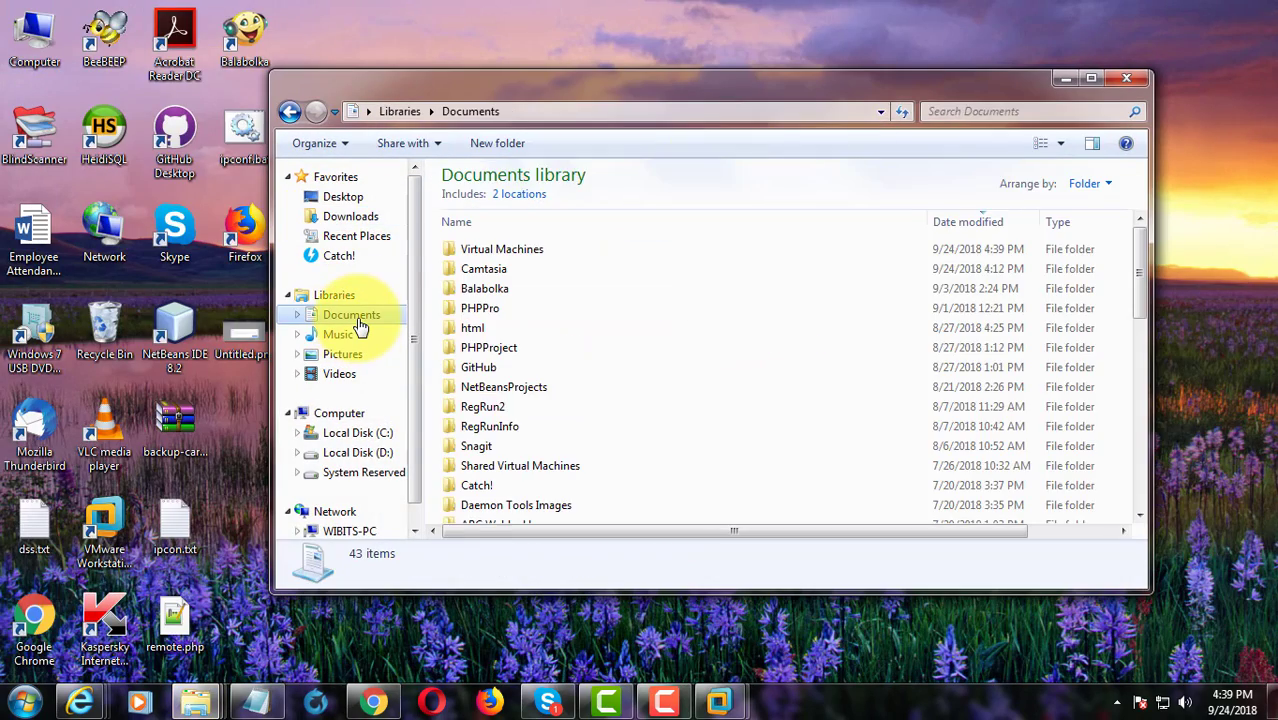
double_click(515, 250)
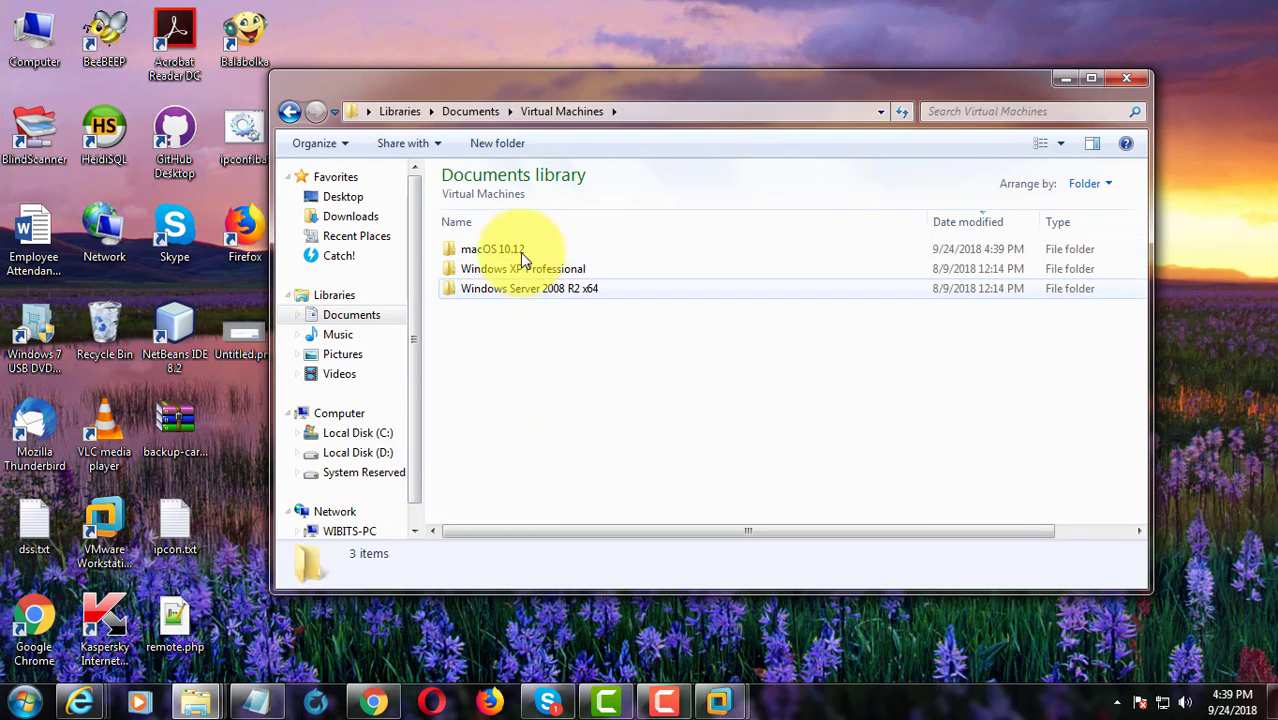
left_click(523, 249)
double_click(523, 249)
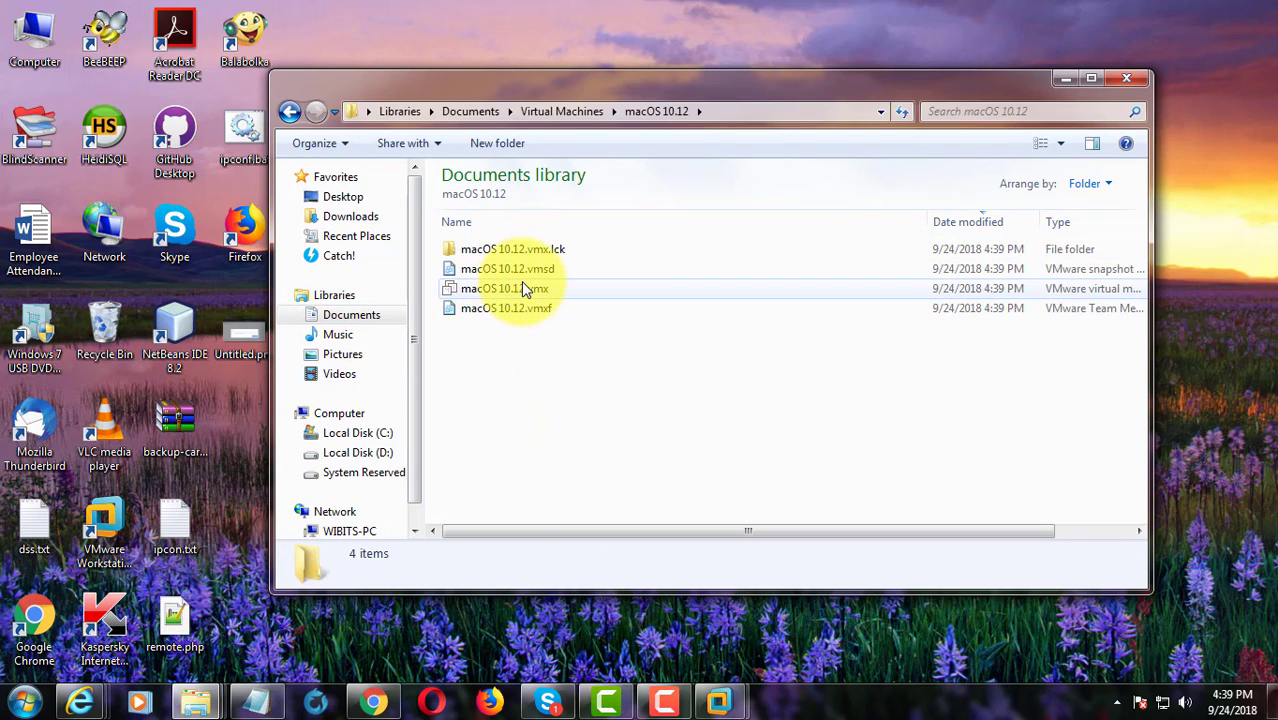
- Open macOS 10.12.vmx in Notepad++ for editing
left_click(523, 288)
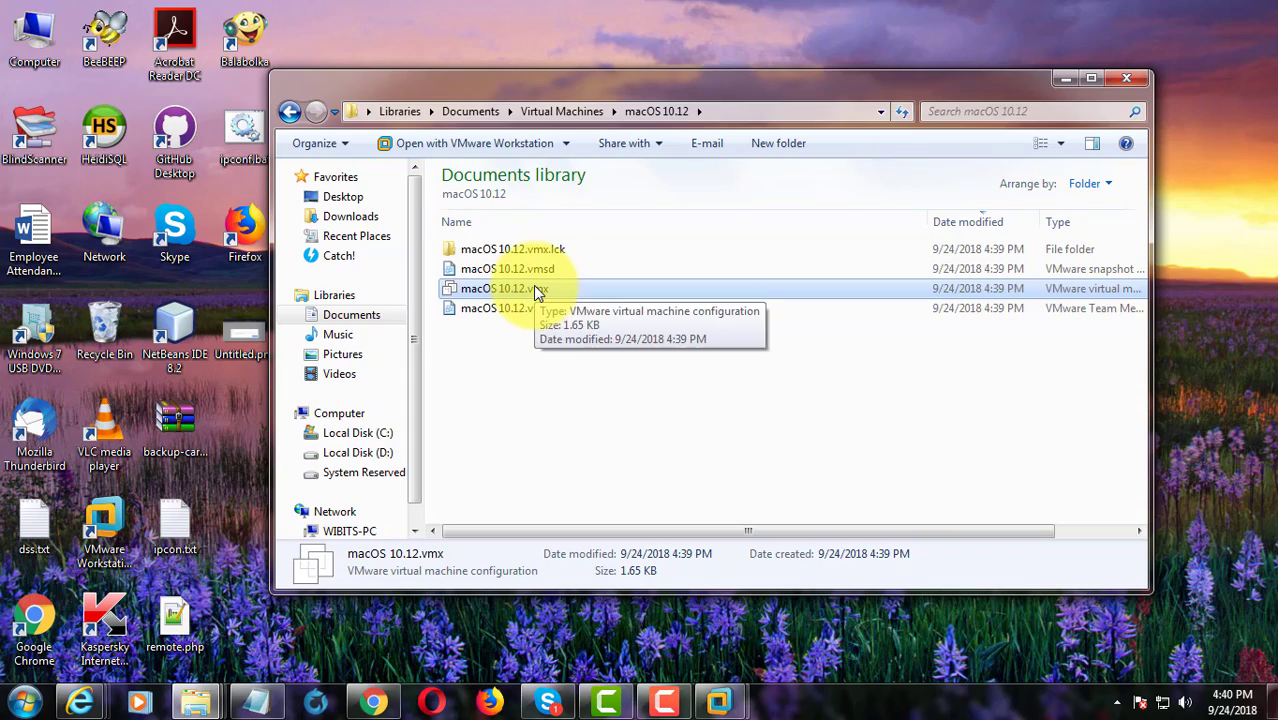
right_click(535, 290)
left_click(598, 236)
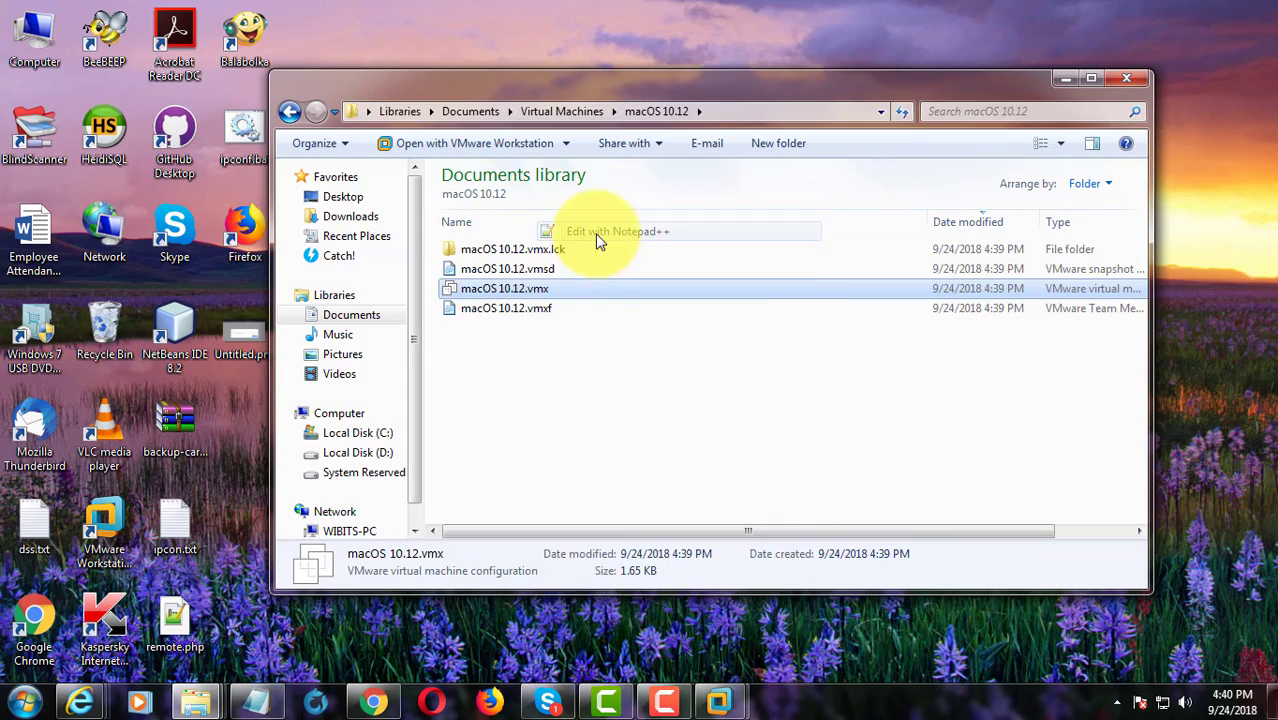
- Append smc.version="0" after line 54, save macOS 10.12.vmx, and close Notepad++ and Explorer
left_click_drag(1180, 217, 1182, 402)
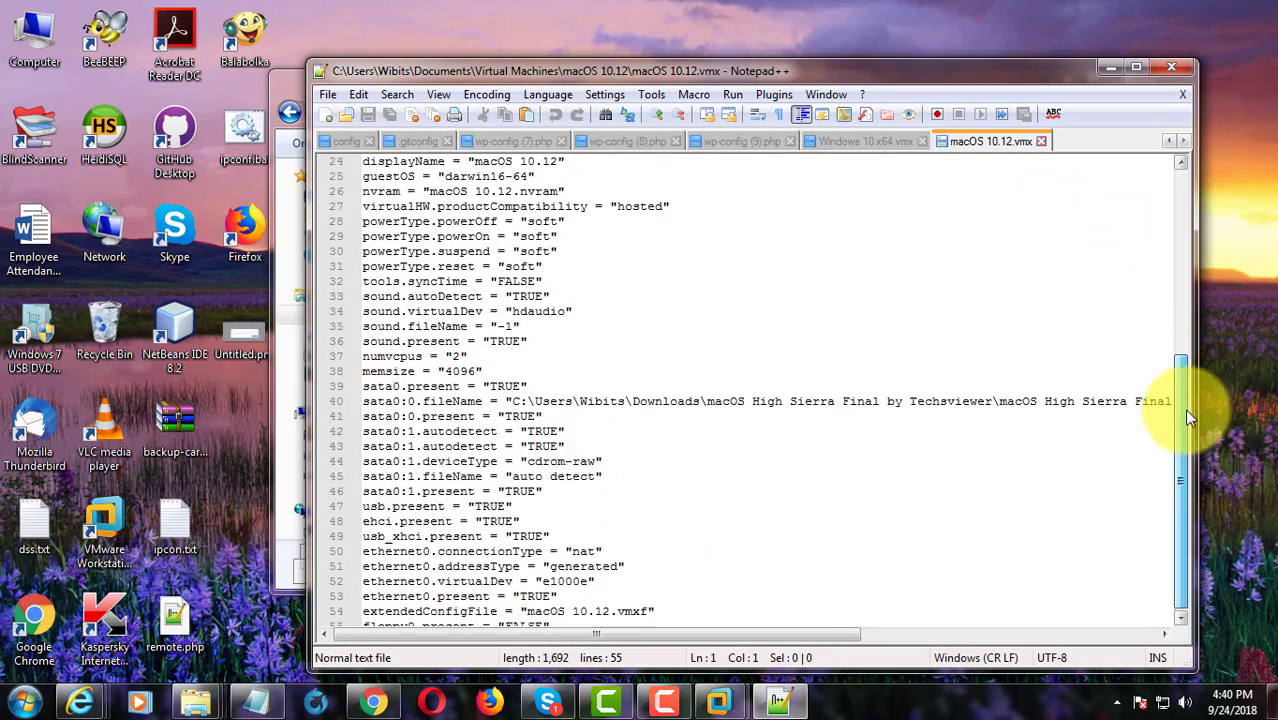
left_click(559, 612)
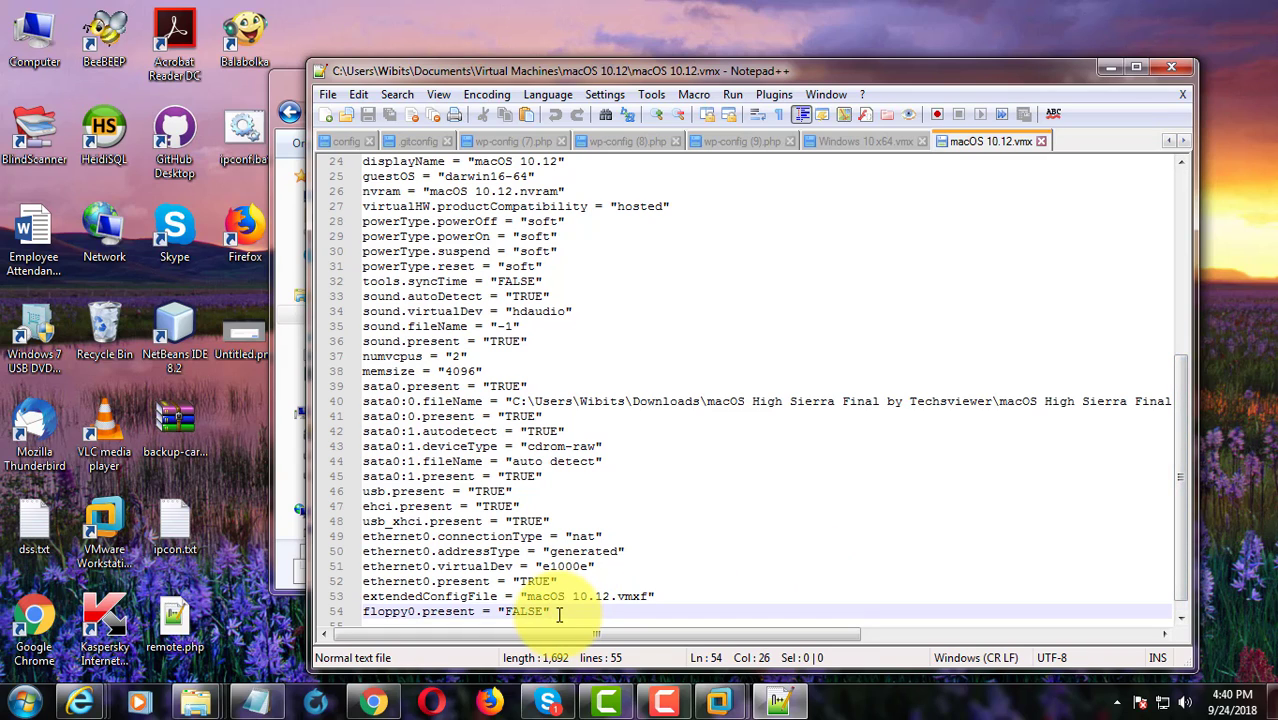
key("Return")
type("sm")
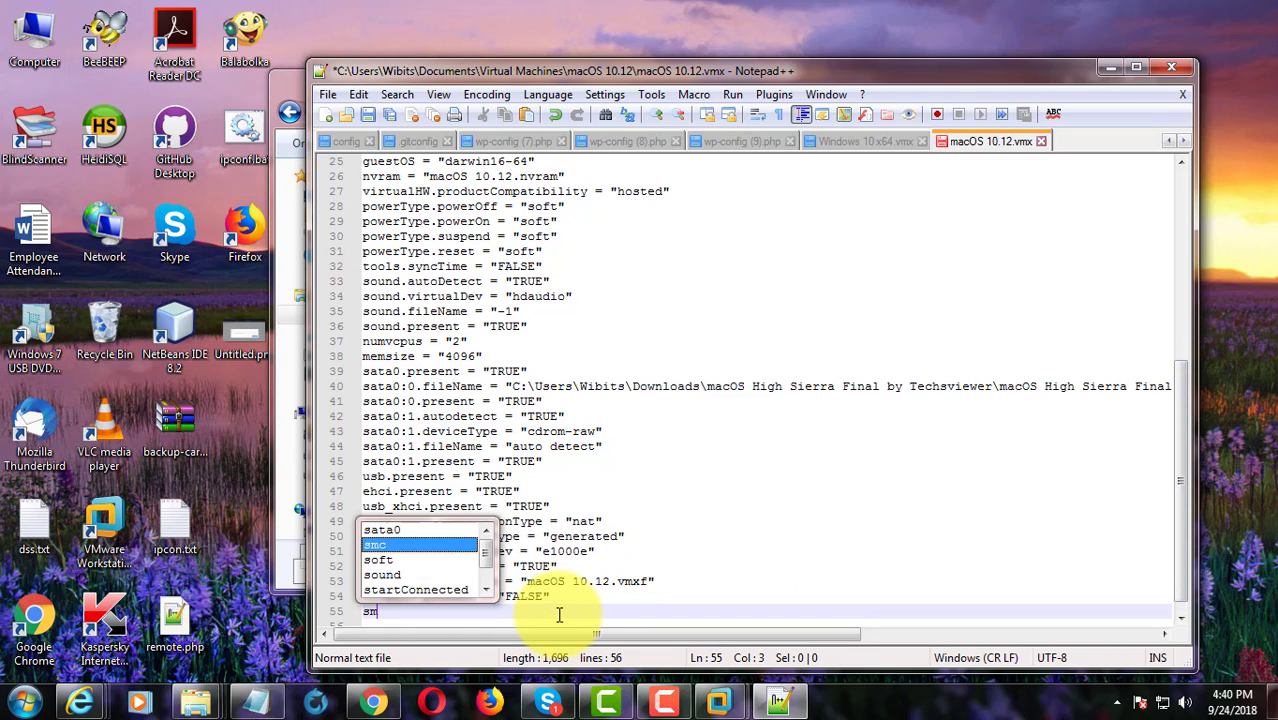
type("c.v")
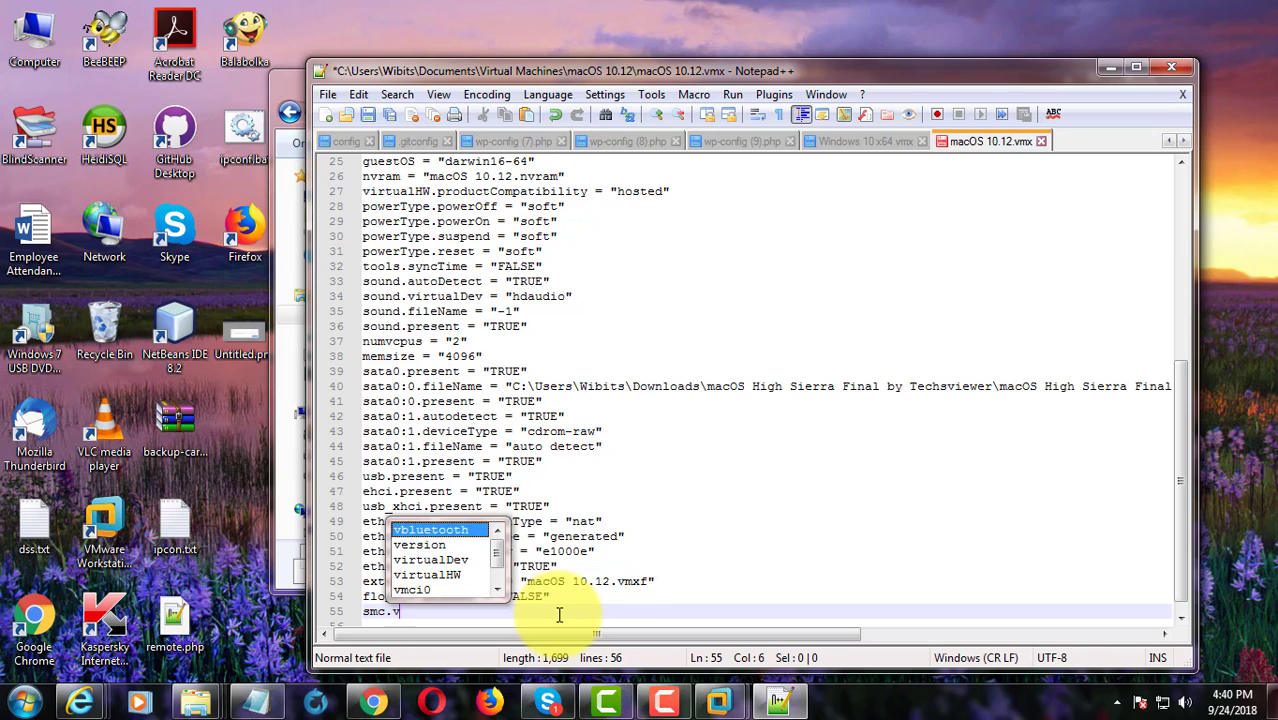
type("ersio")
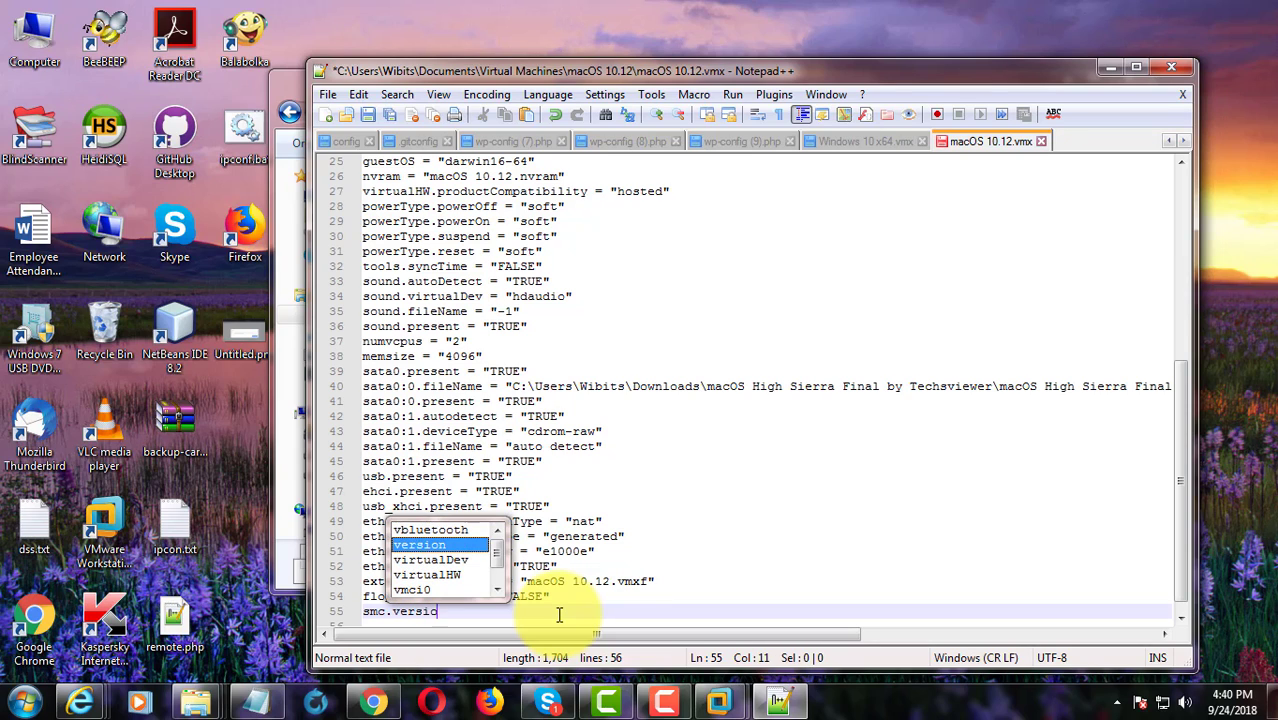
type("n=\"0")
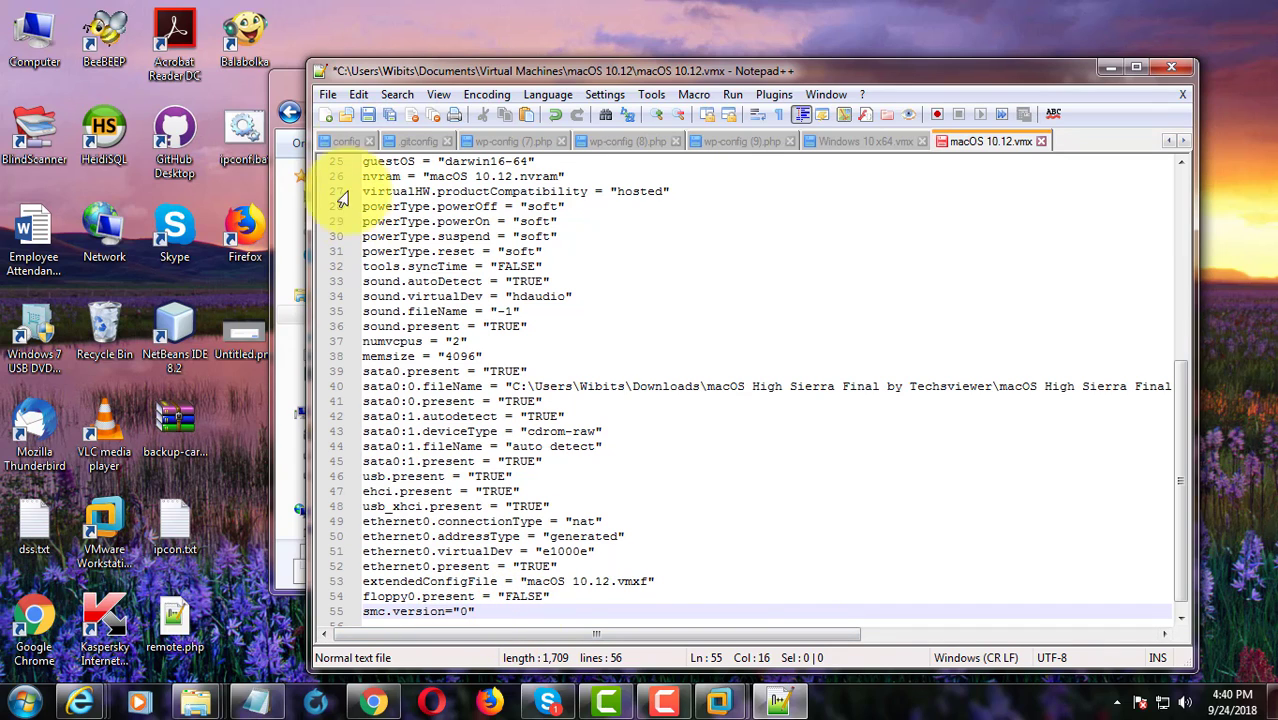
left_click(369, 116)
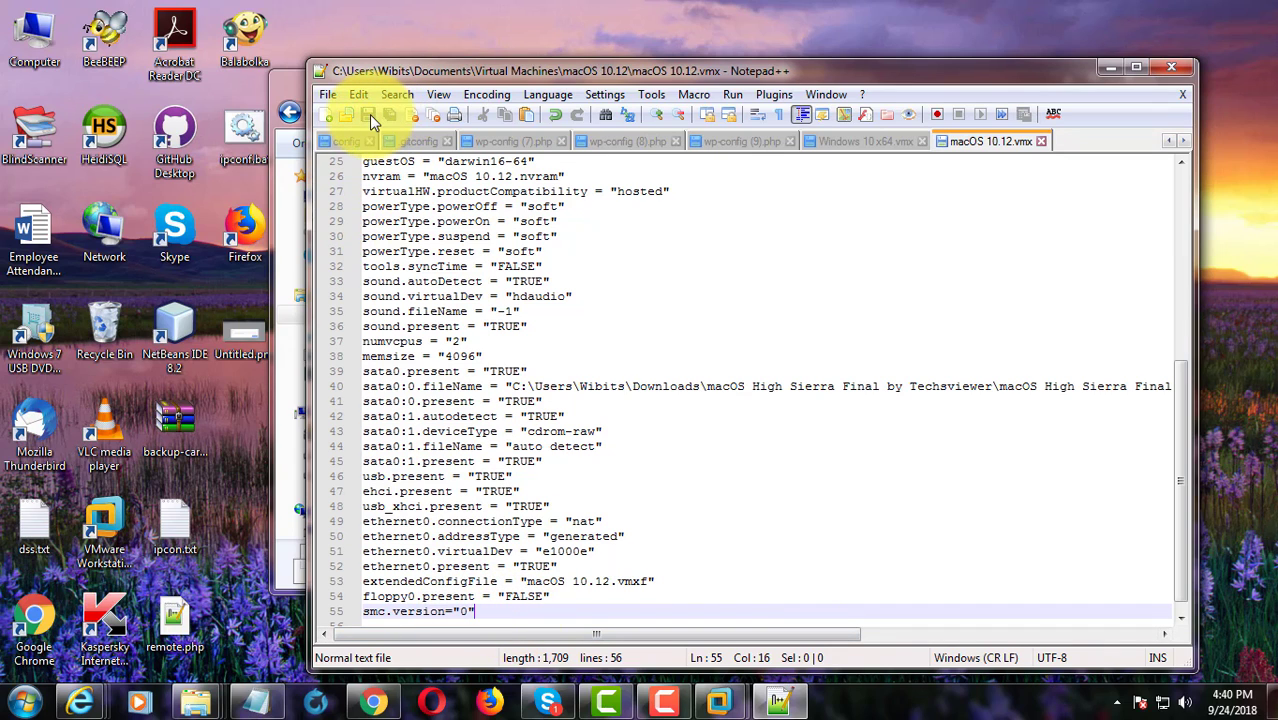
left_click(1172, 67)
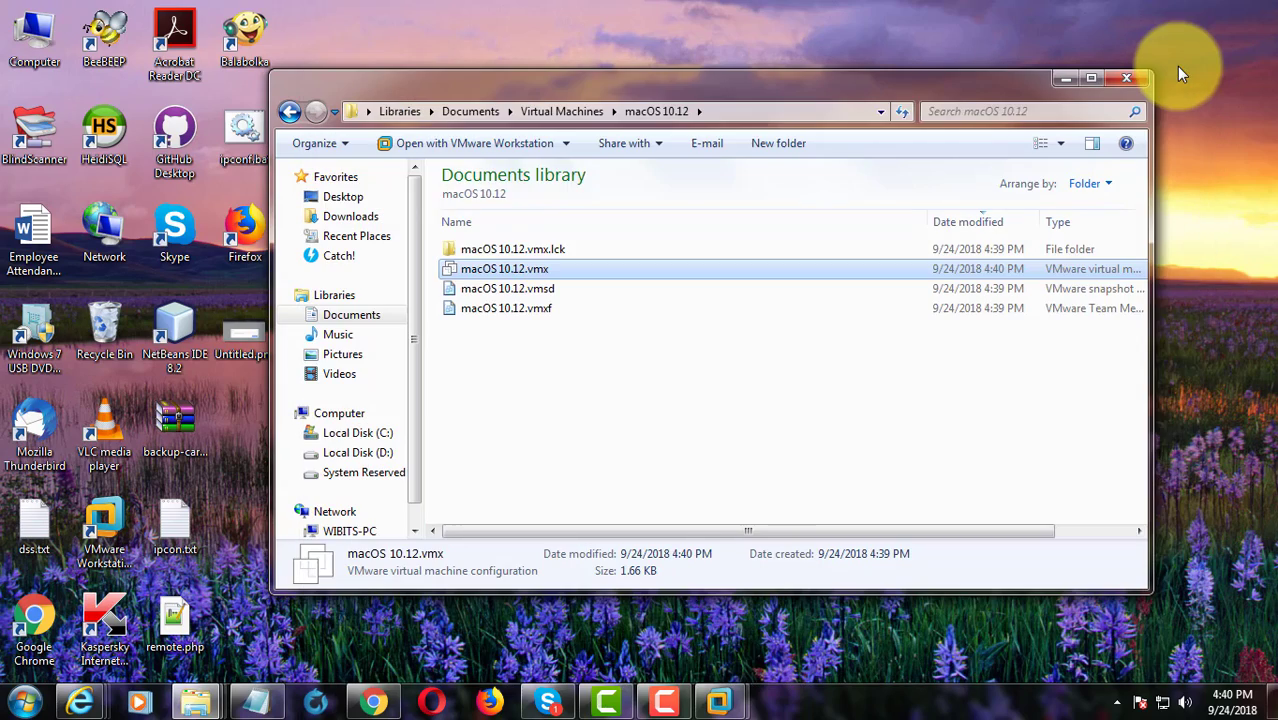
left_click(1128, 78)
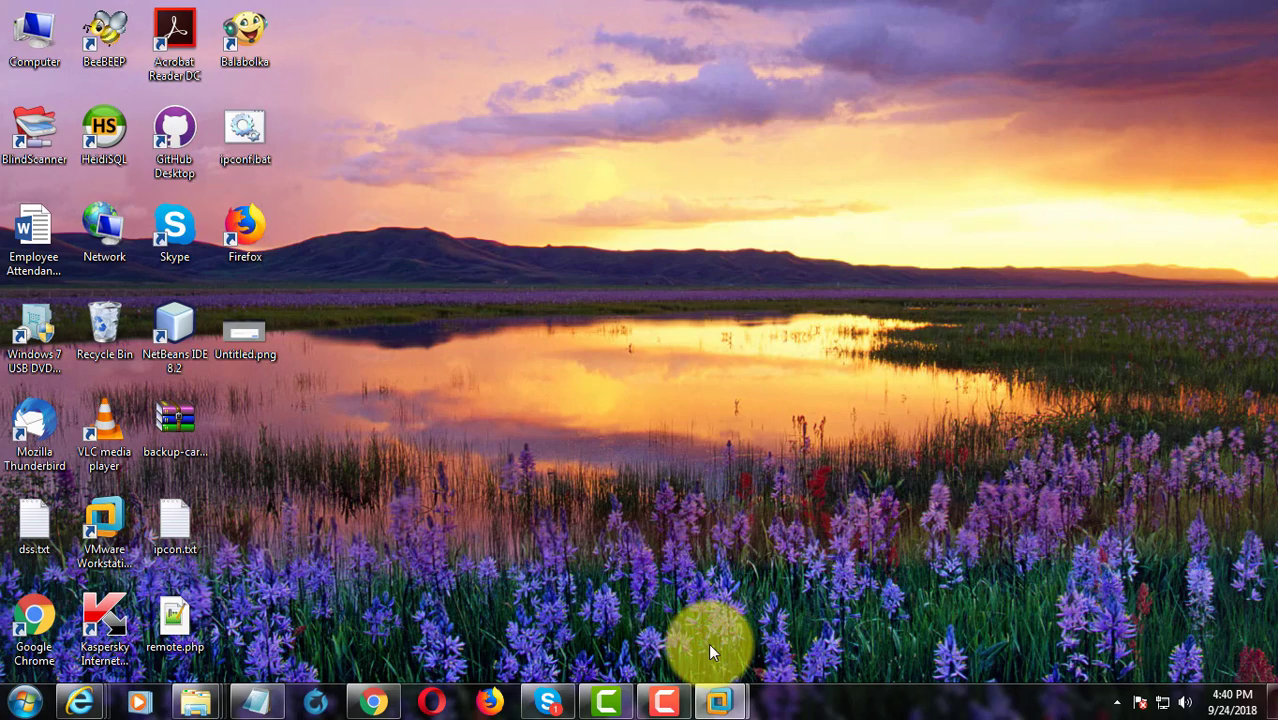
- Restore VMware, power on the macOS 10.12 VM, confirm macOS is installed, and go full-screen
mouse_move(724, 703)
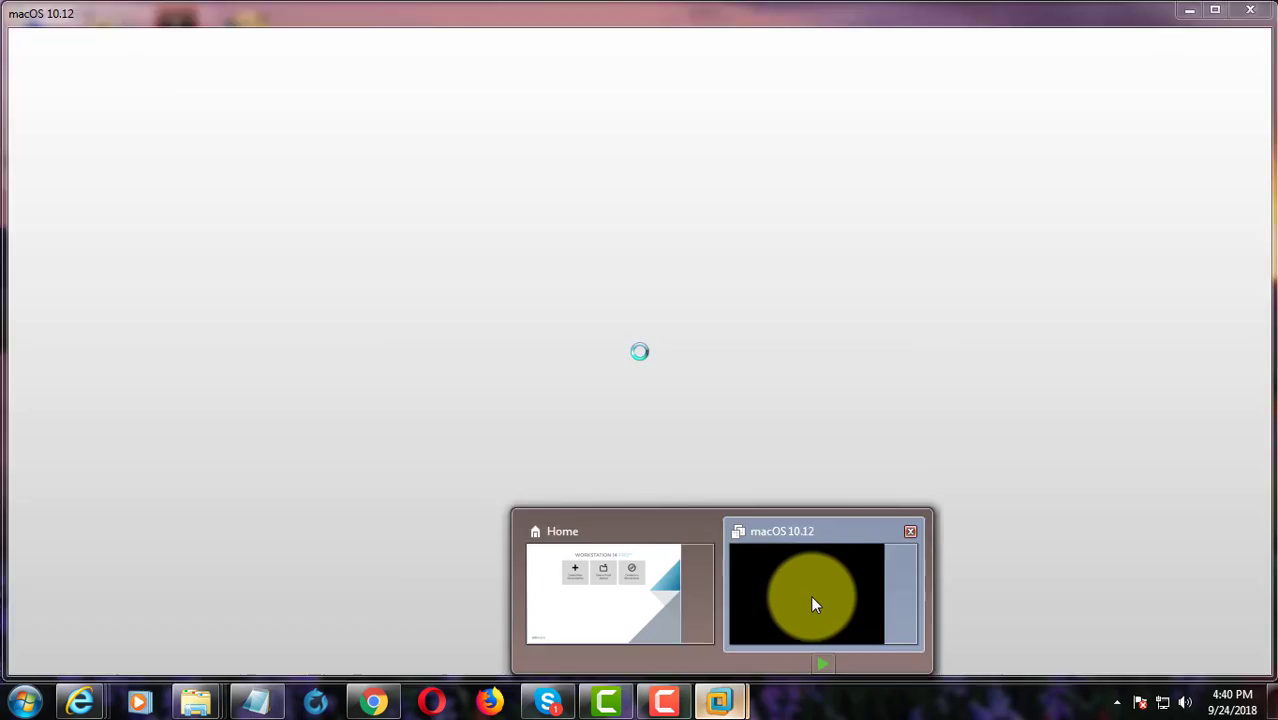
left_click(810, 597)
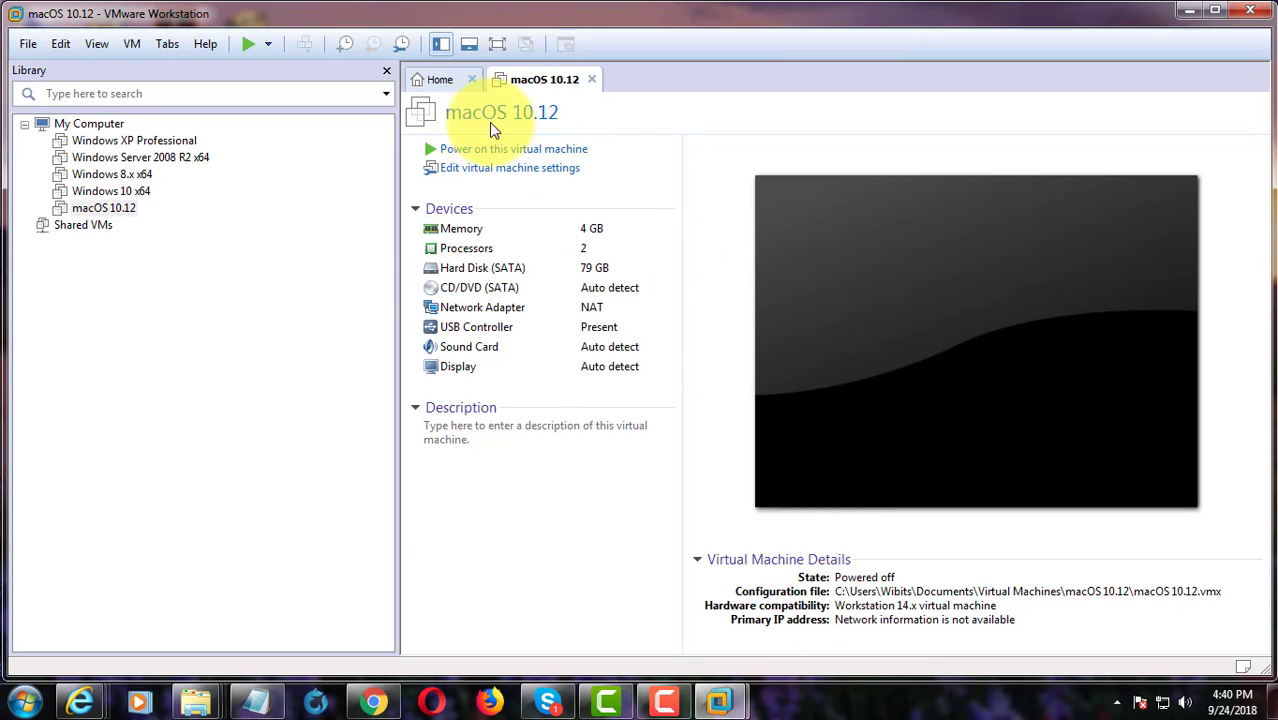
left_click(506, 153)
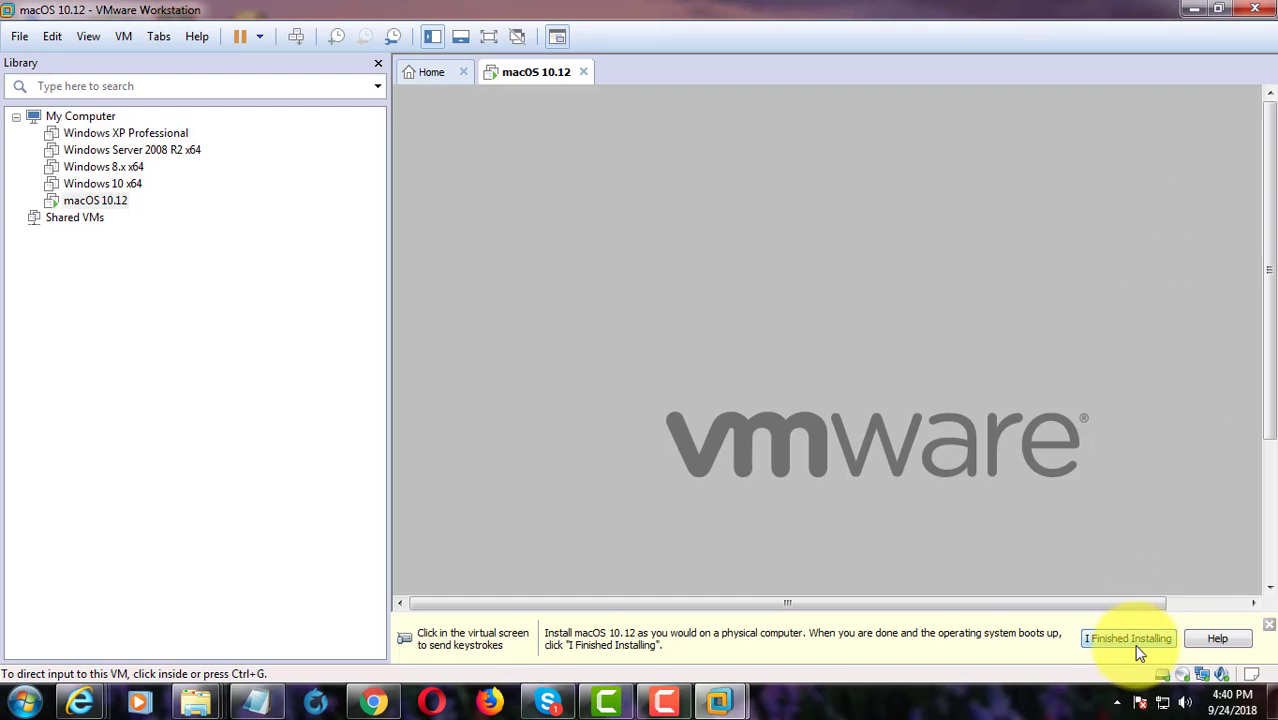
left_click(1137, 645)
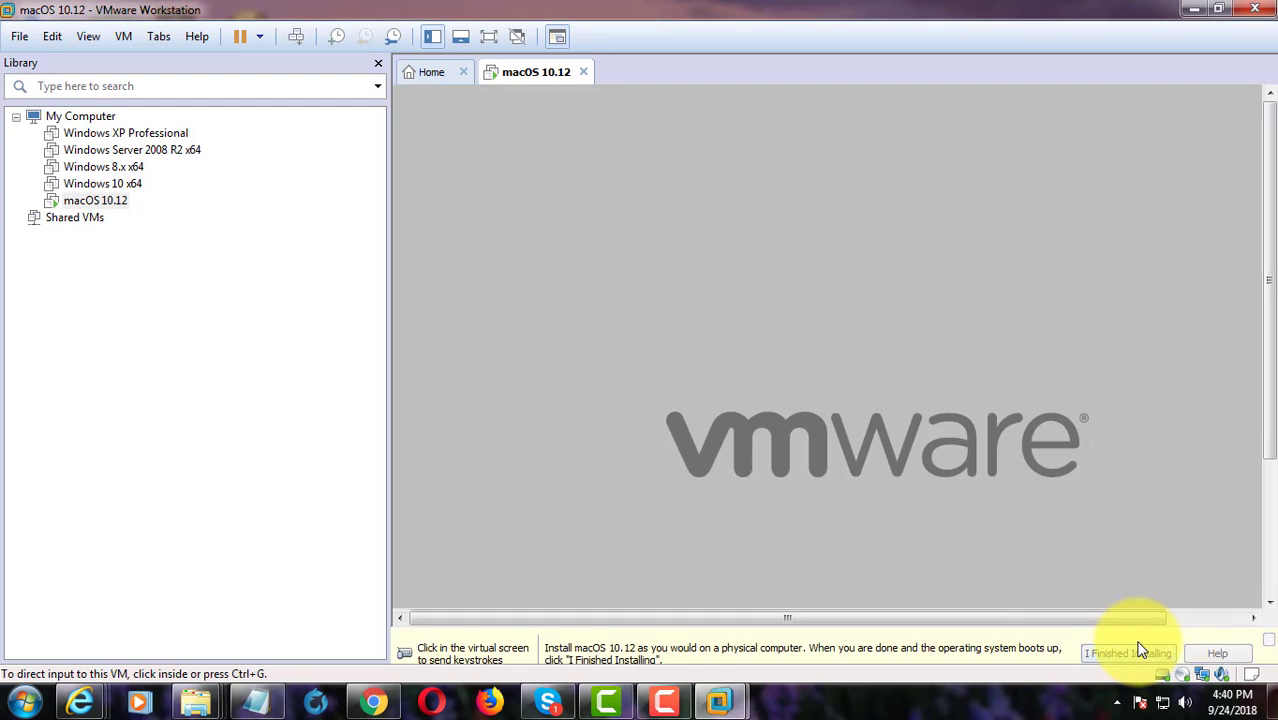
left_click(488, 36)
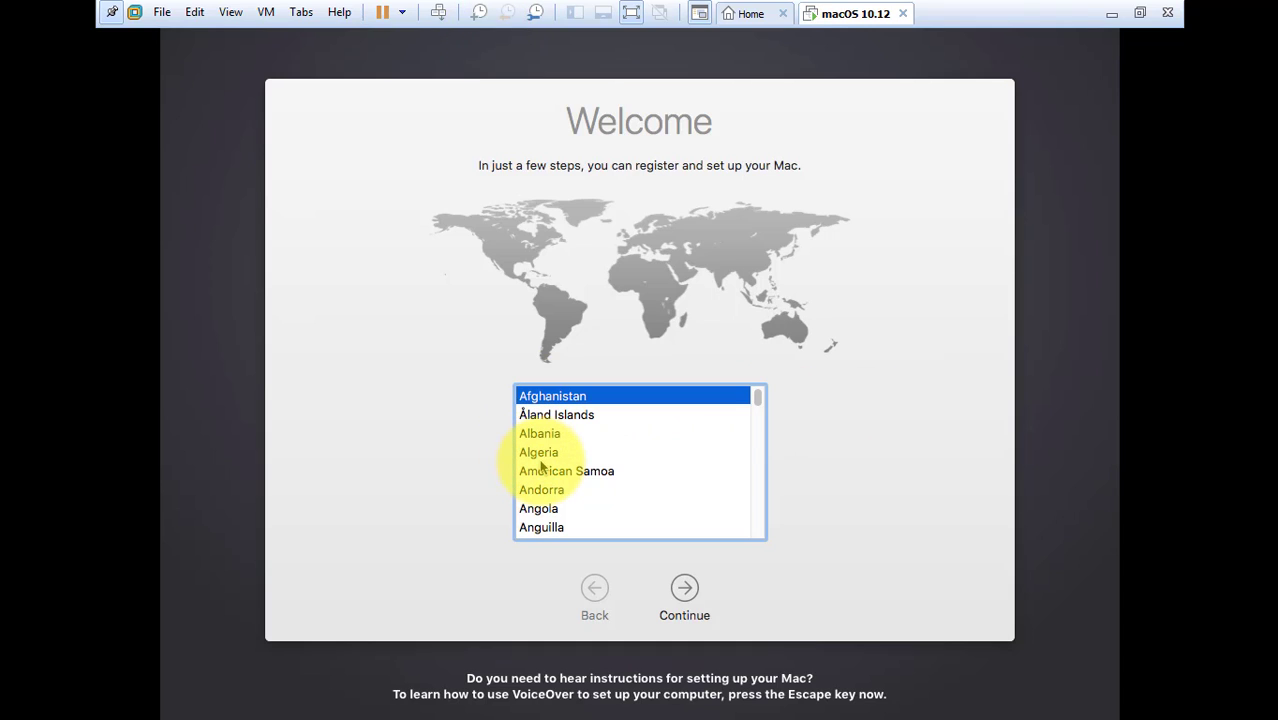
- Select India as the country and continue
key("i")
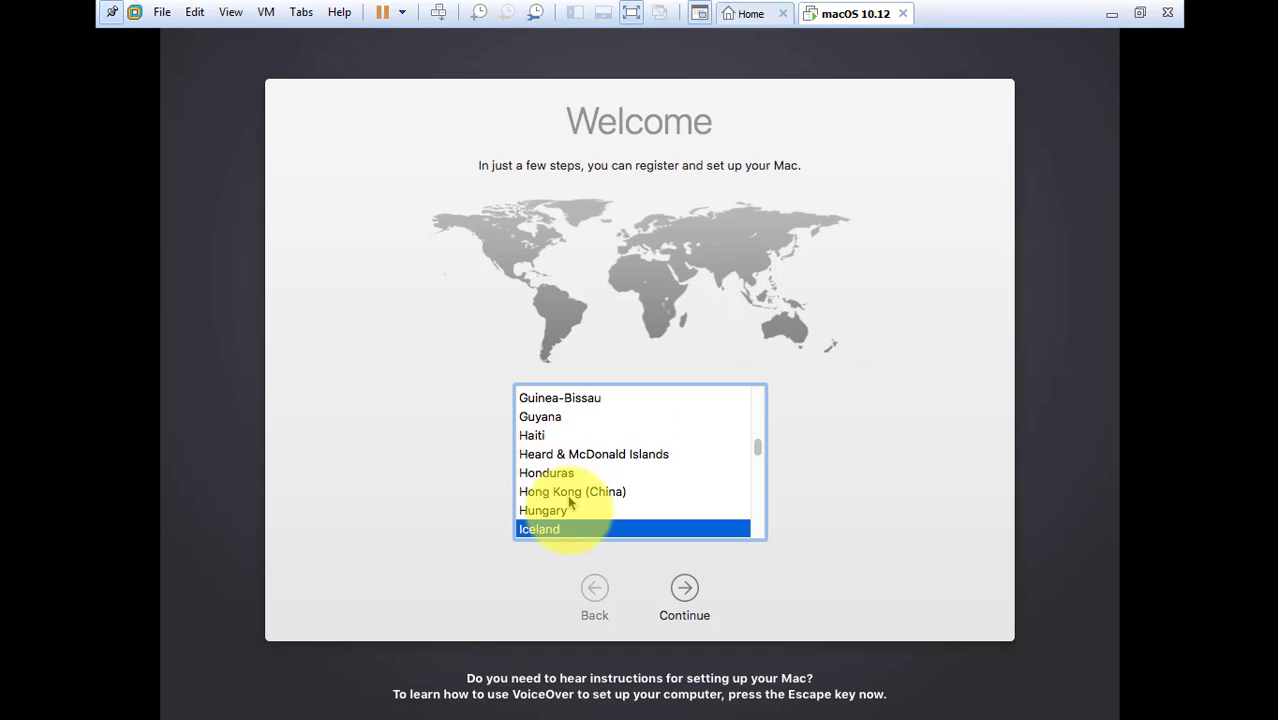
scroll(579, 527, "down", 1)
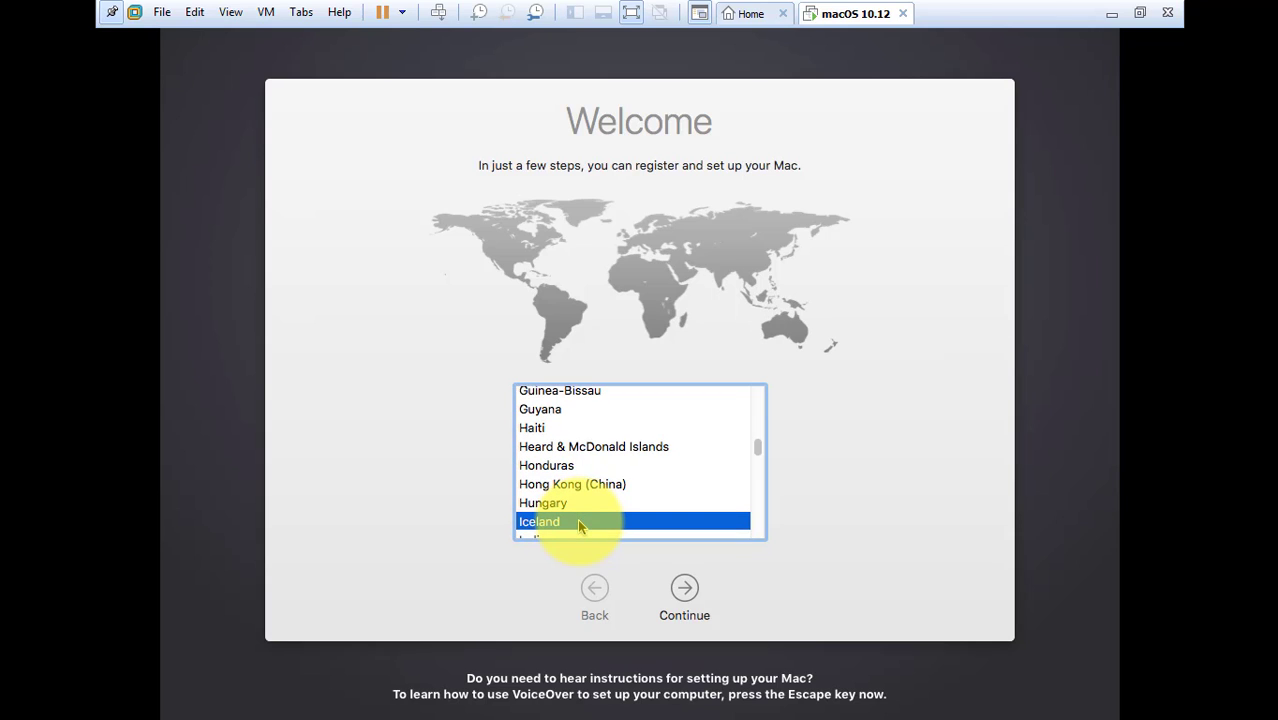
left_click(530, 526)
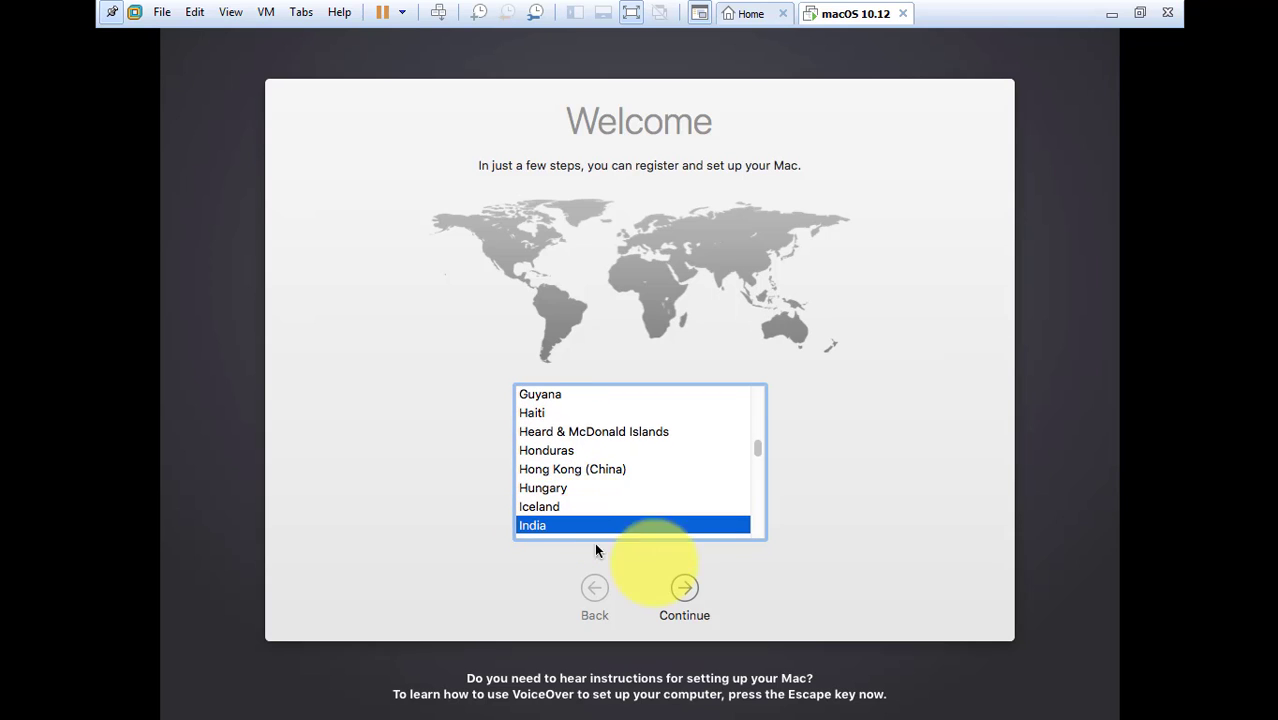
left_click(690, 589)
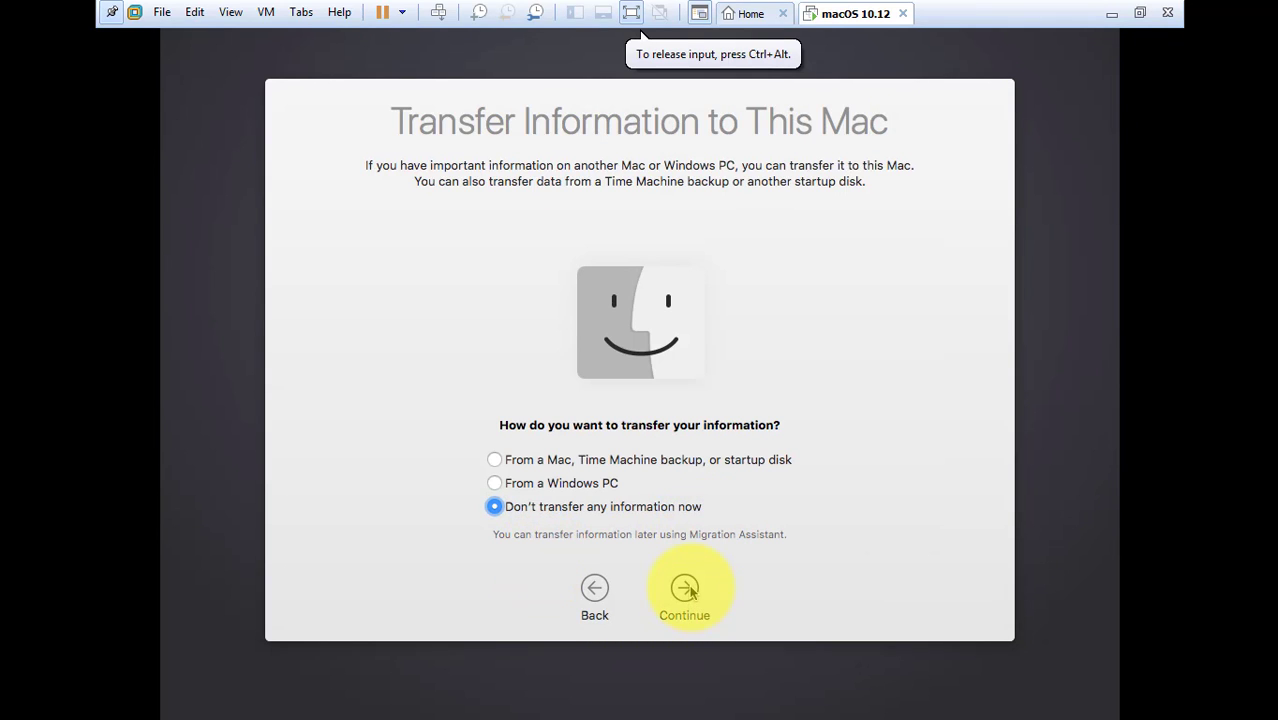
- Skip data transfer and Apple ID sign-in, then agree to the software license
left_click(690, 589)
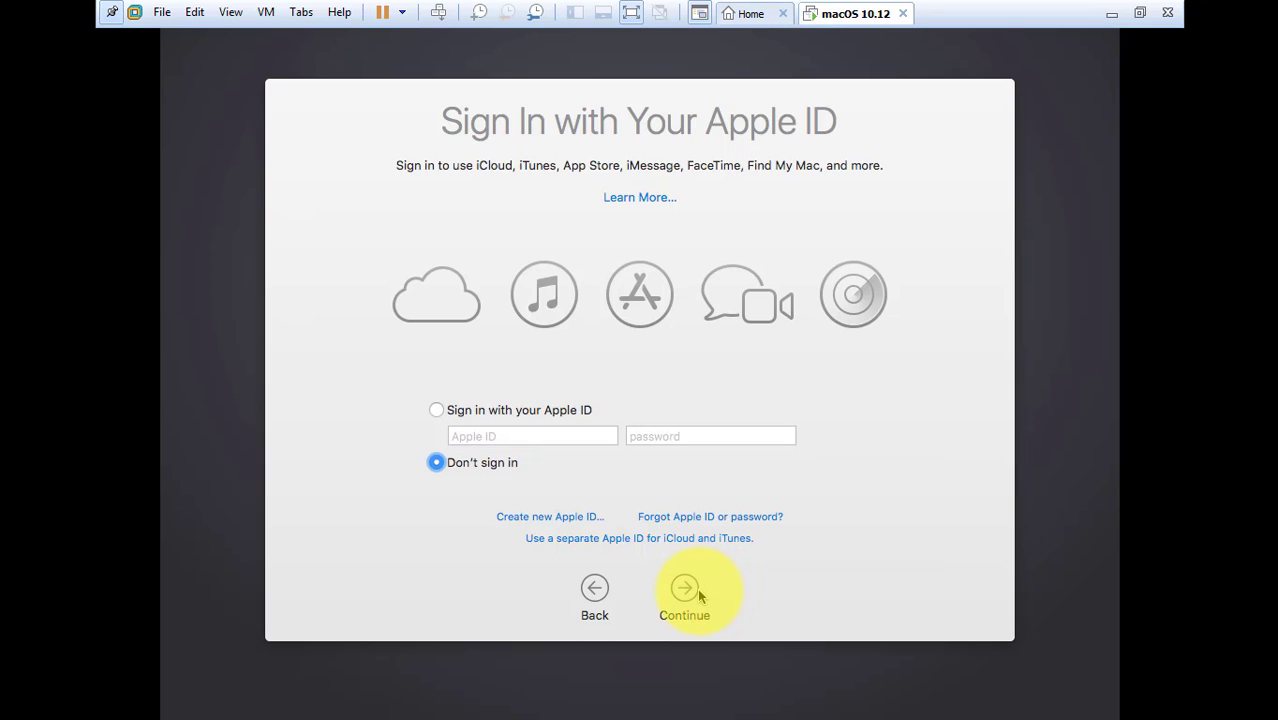
left_click(697, 590)
key("Return")
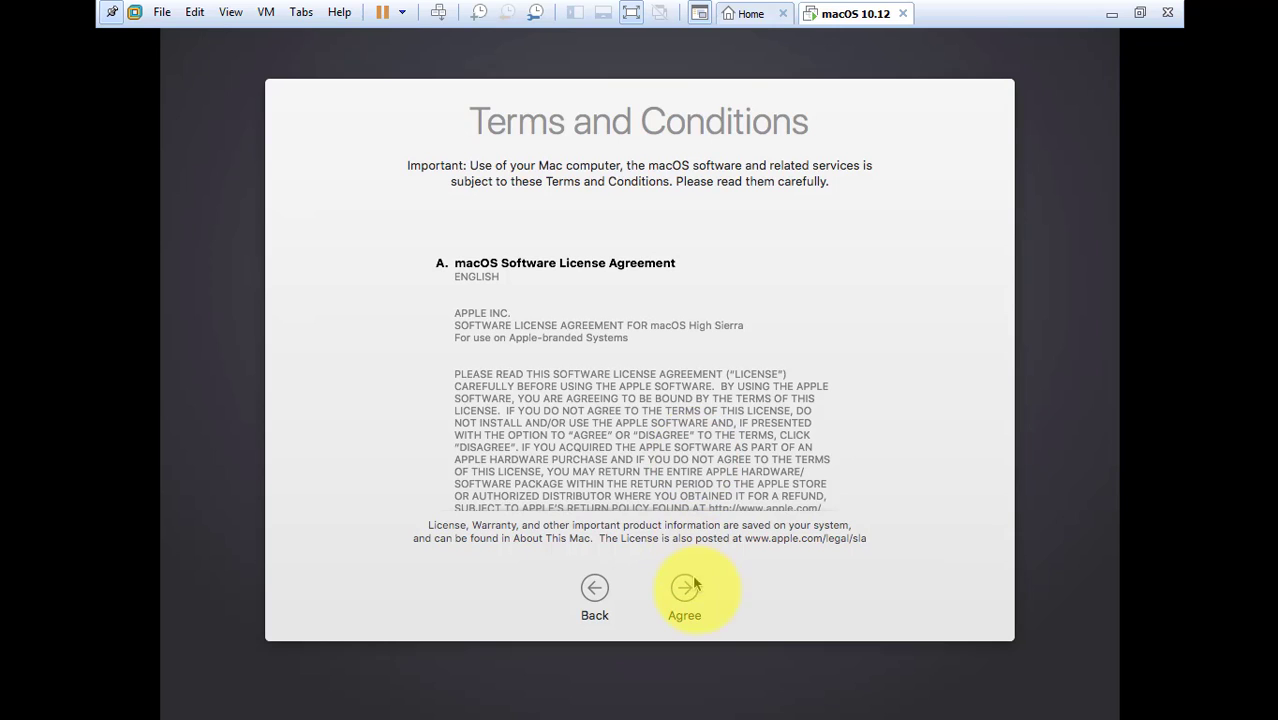
left_click(696, 596)
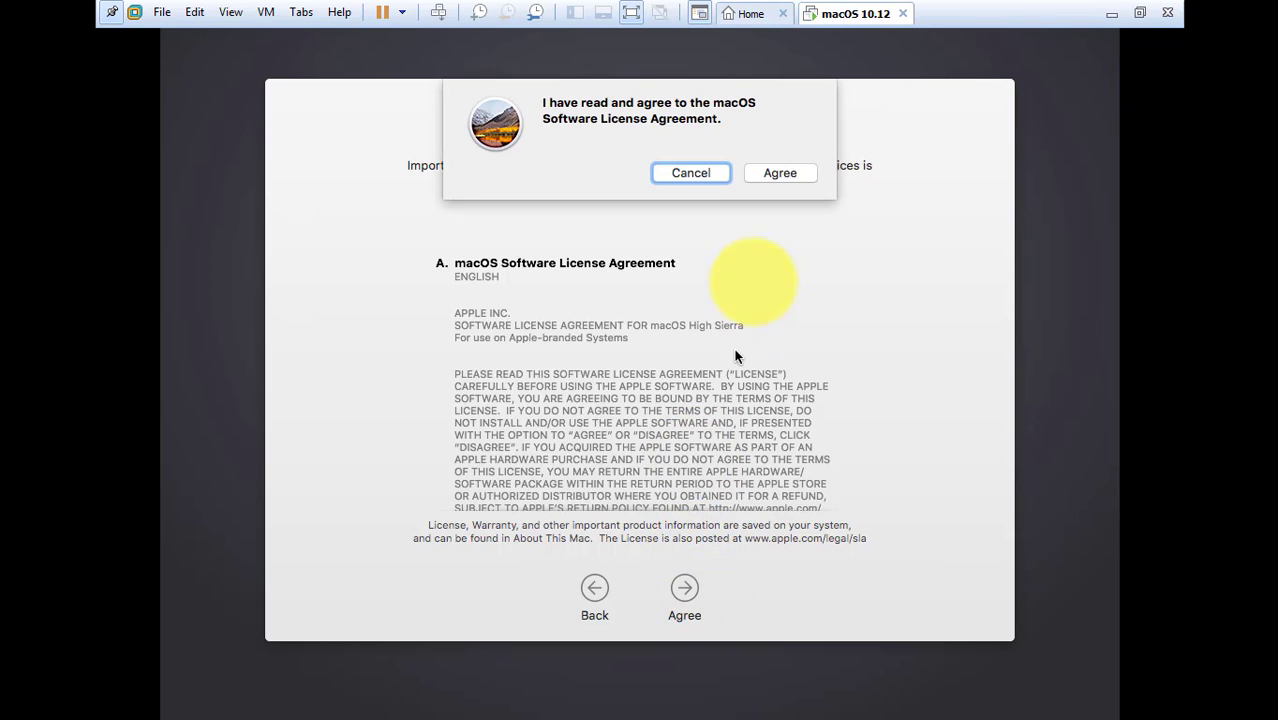
left_click(780, 178)
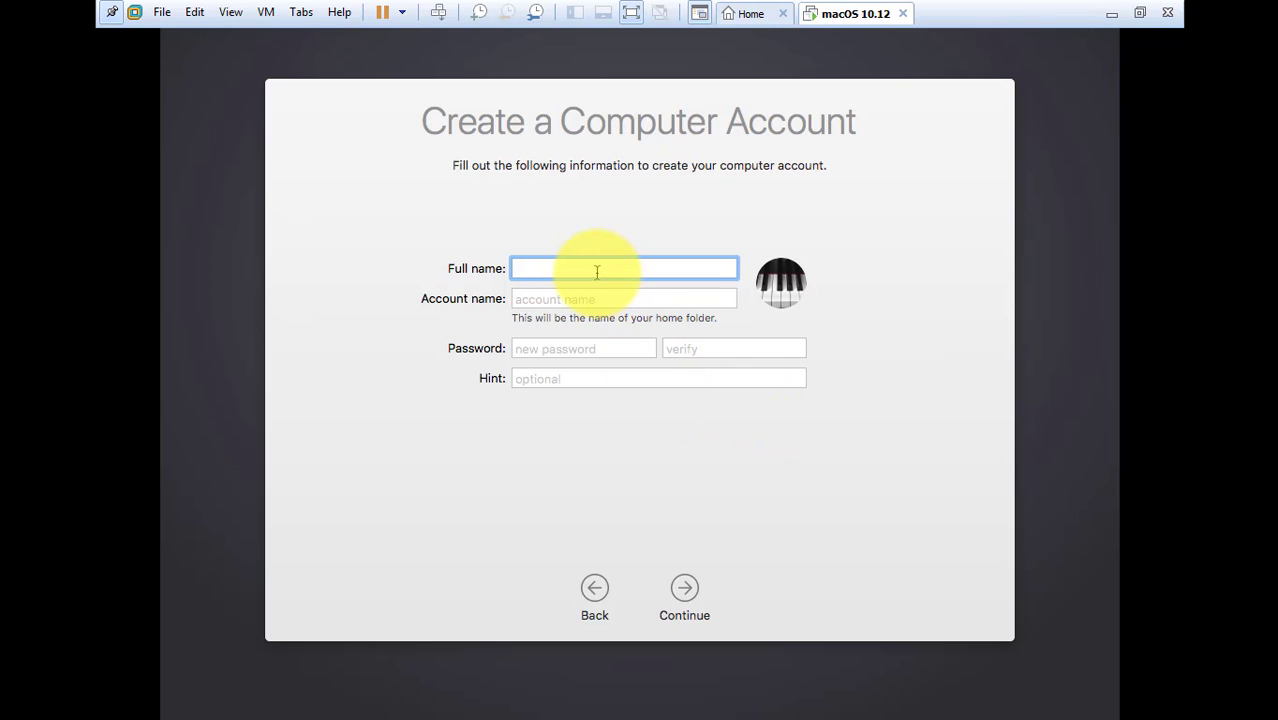
type("Admin")
- Enter Admin as the account's full name and adjust the account name
key("Tab")
type("Ad")
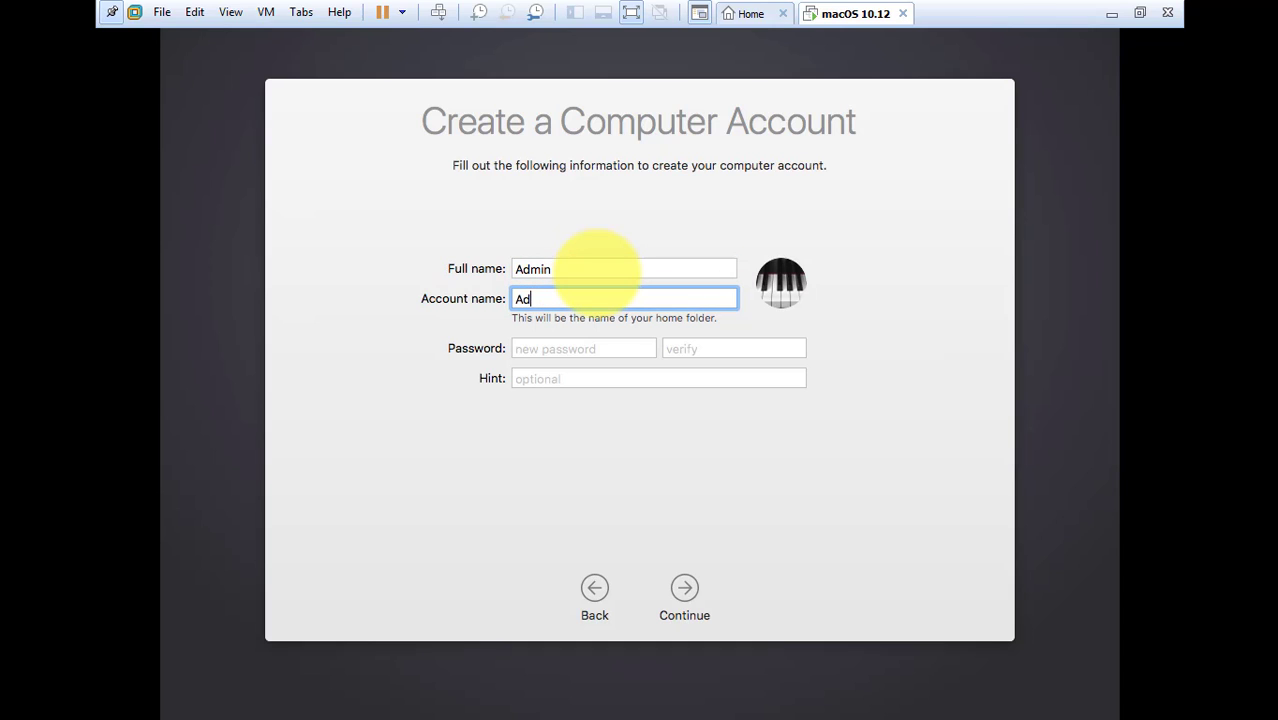
key("BackSpace")
key("BackSpace")
type("a")
- Enter and verify the account password, then accept Express Set Up to reach the desktop
left_click(582, 349)
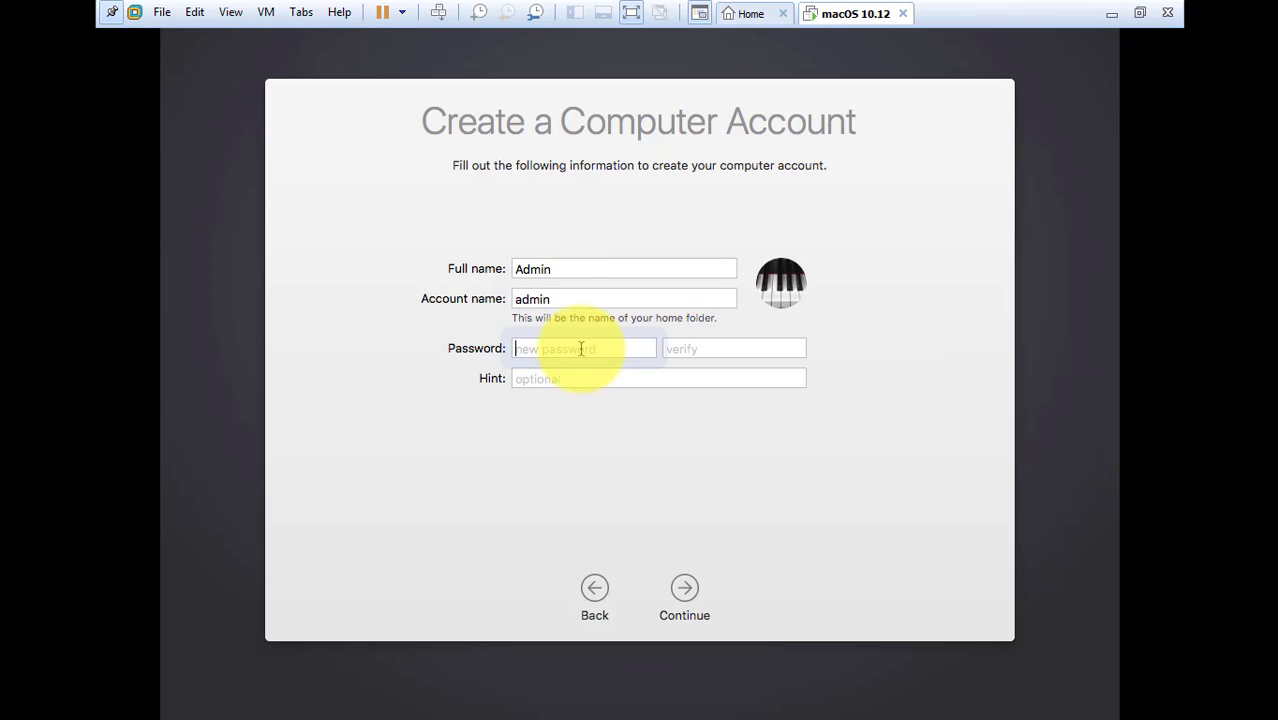
type("••")
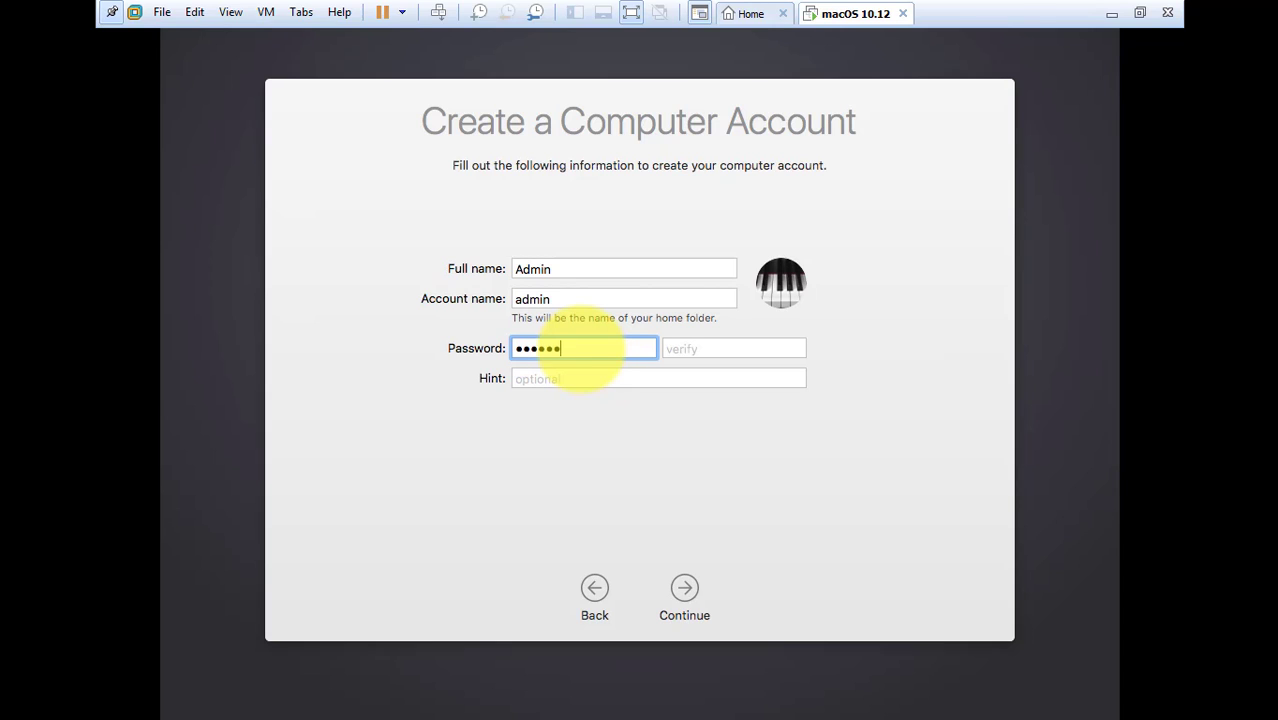
type("•••••••")
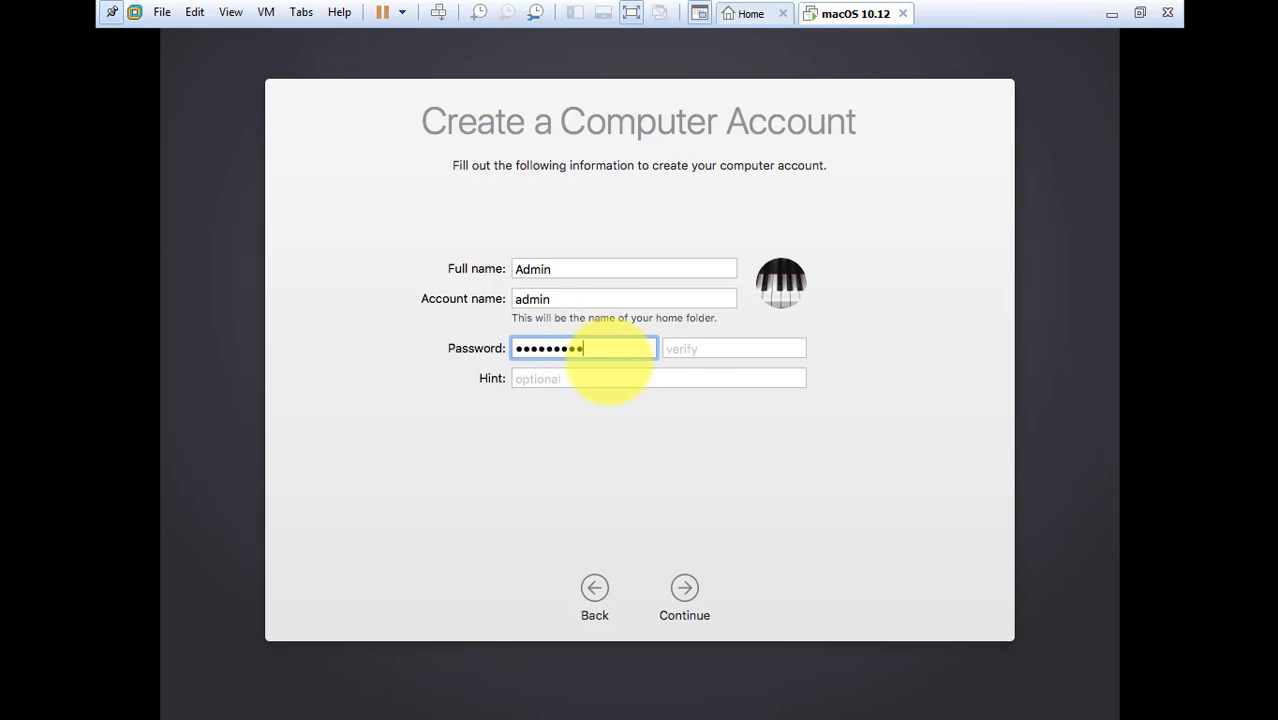
left_click(689, 349)
type("•")
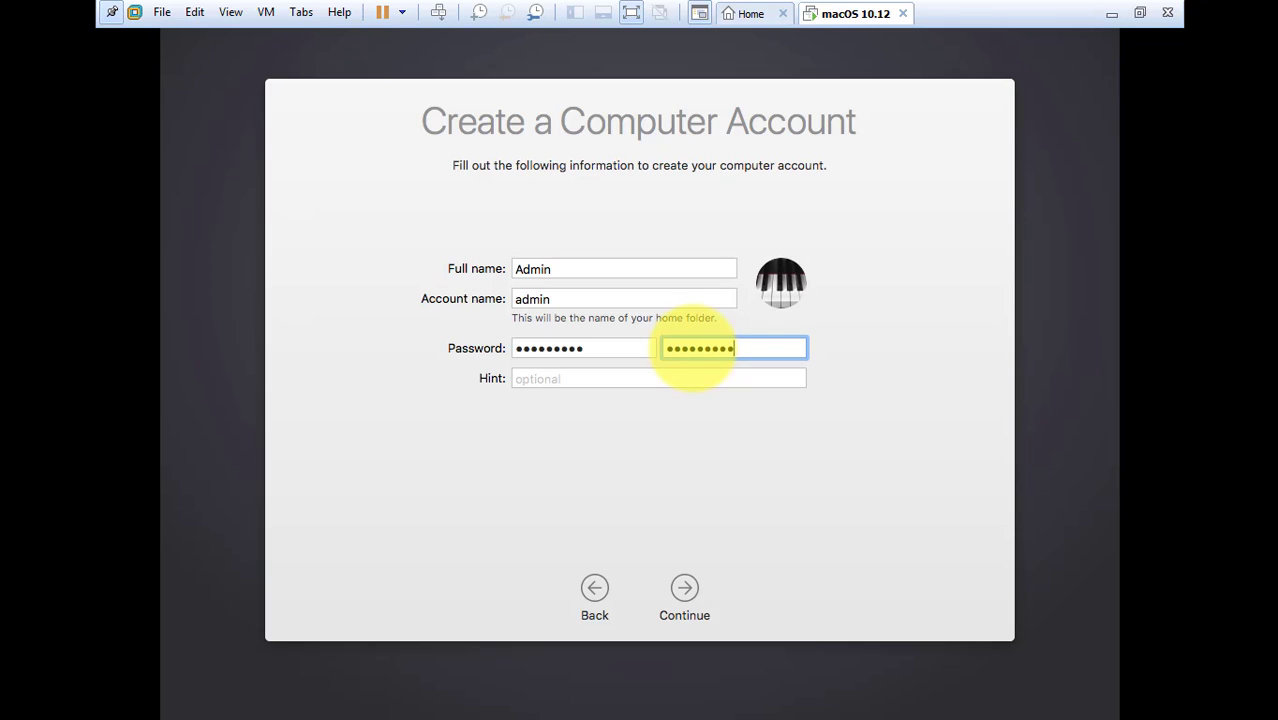
left_click(571, 377)
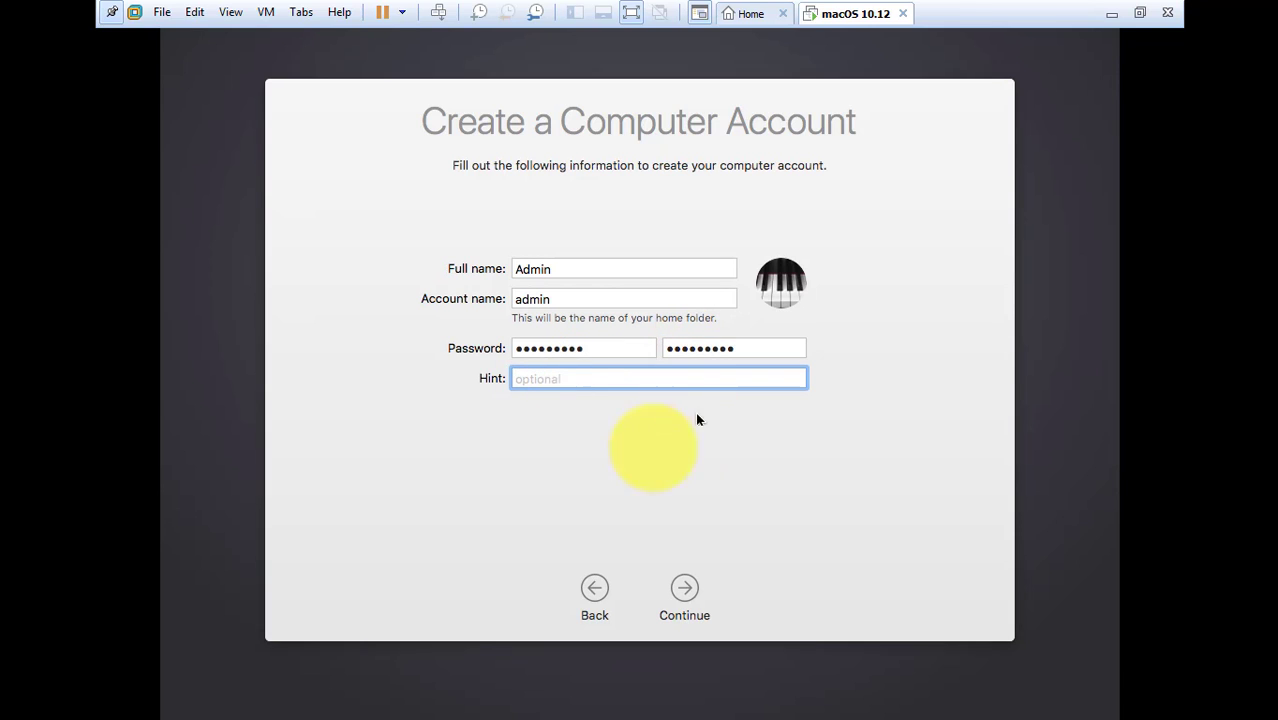
left_click(684, 588)
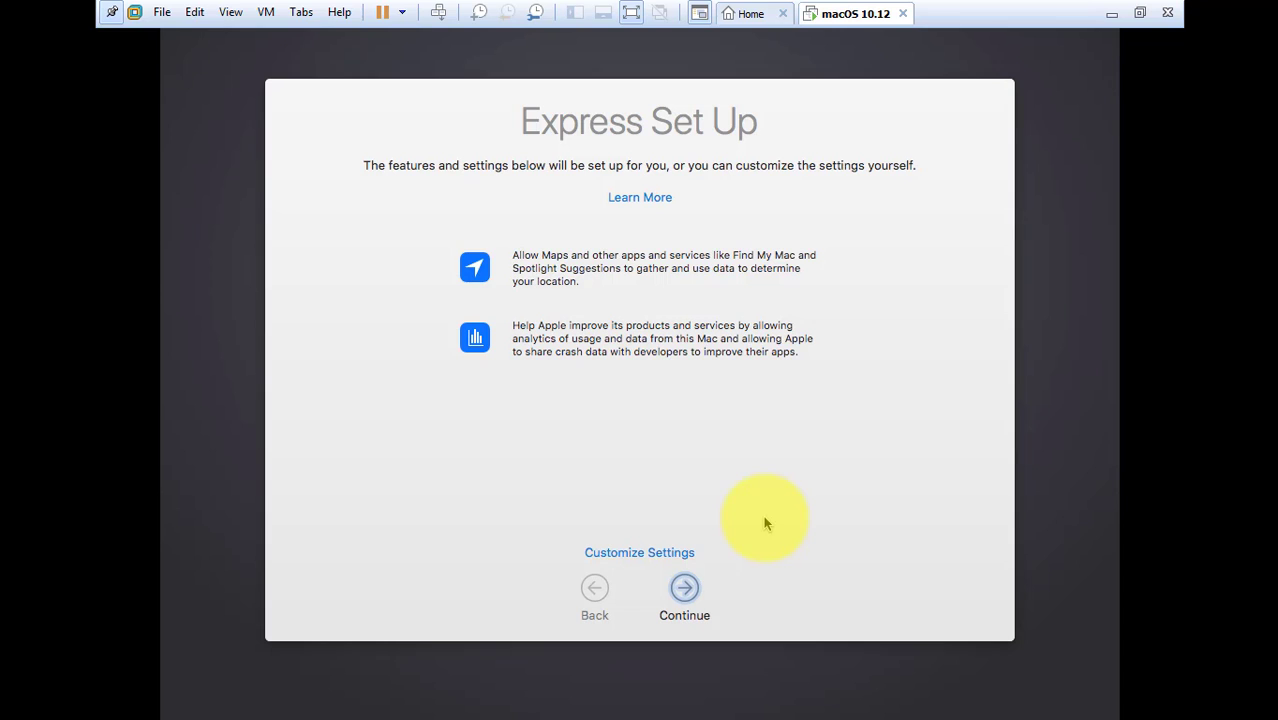
left_click(684, 588)
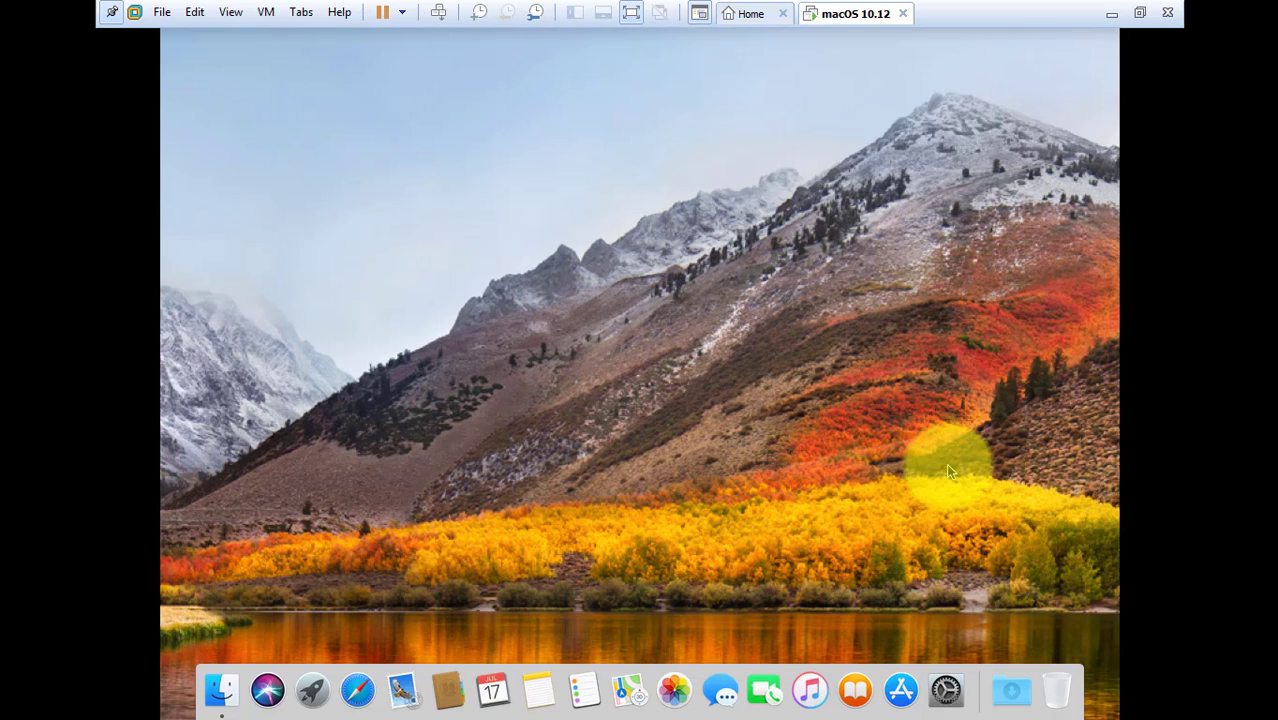
- Set the CD/DVD (SATA) drive to use the ISO image Downloads\VM Tool.iso
left_click(268, 20)
mouse_move(285, 58)
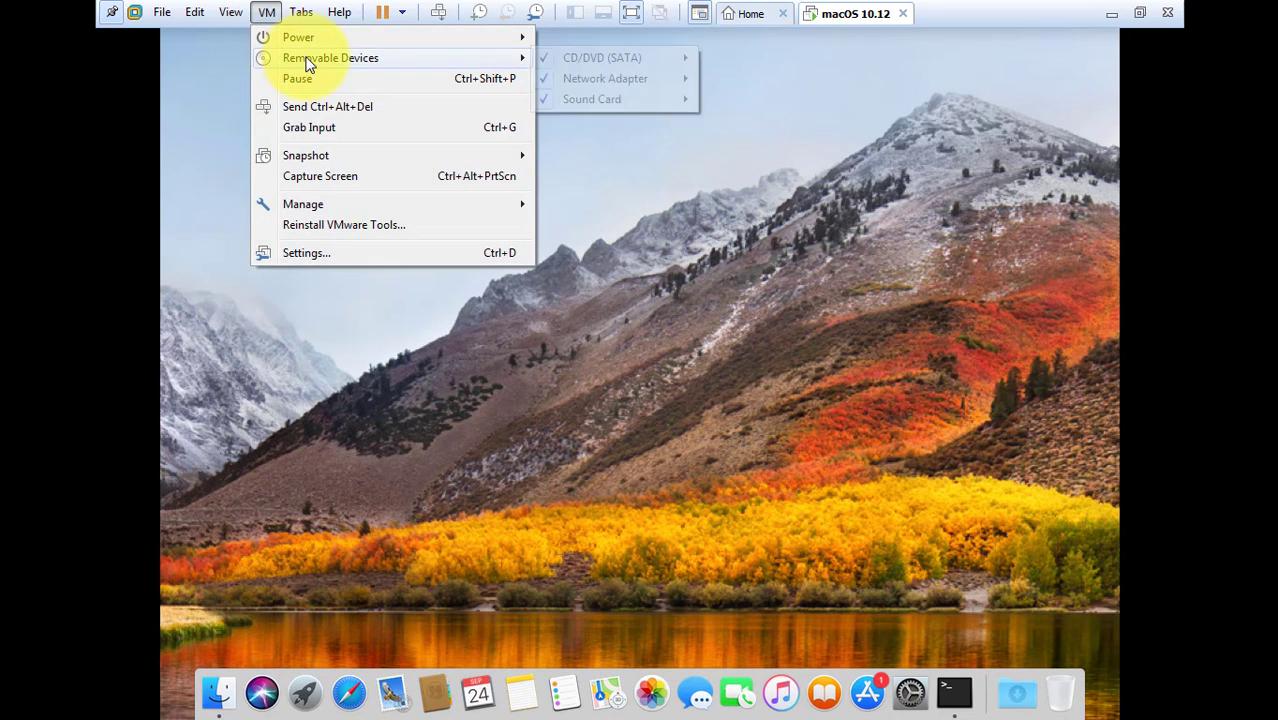
mouse_move(719, 57)
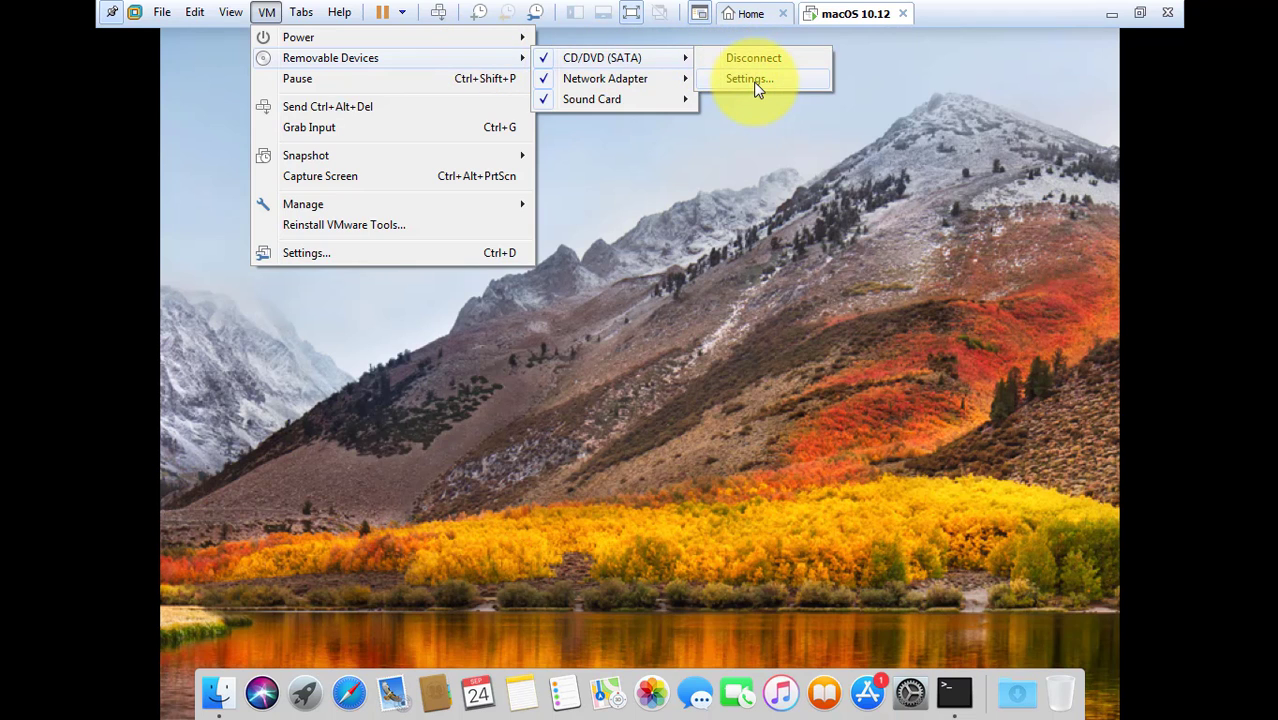
left_click(756, 87)
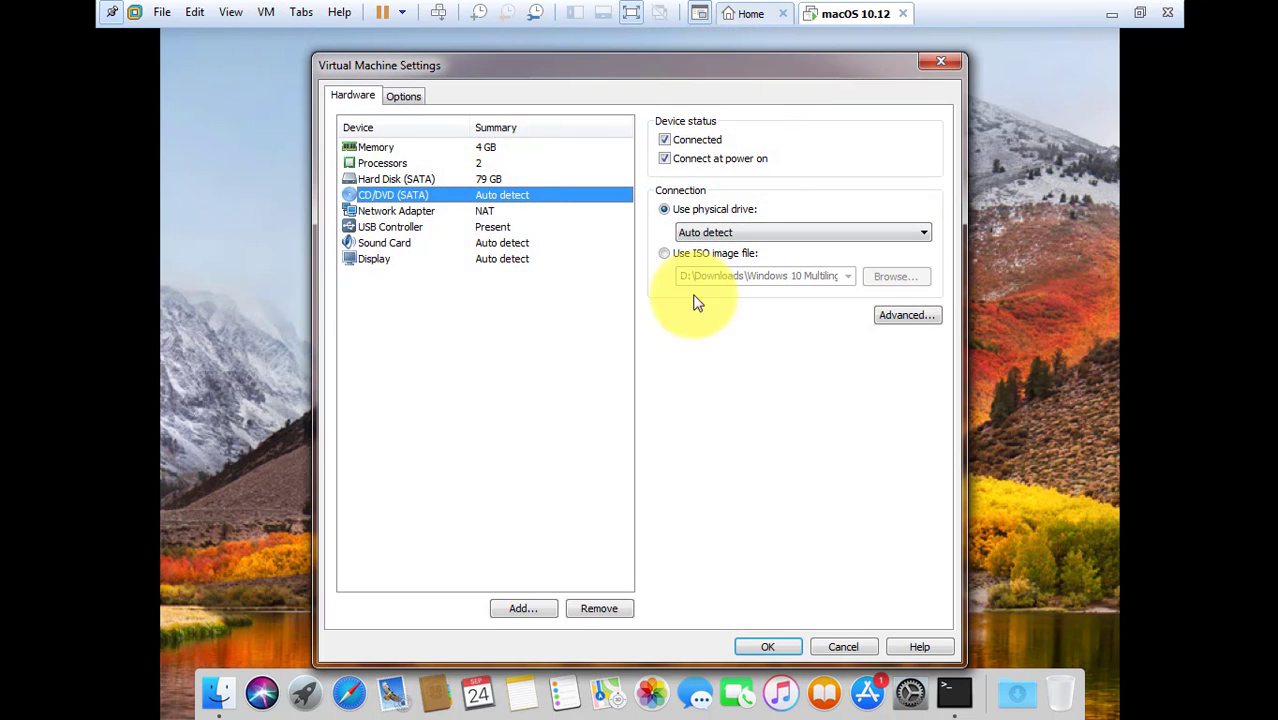
left_click(685, 253)
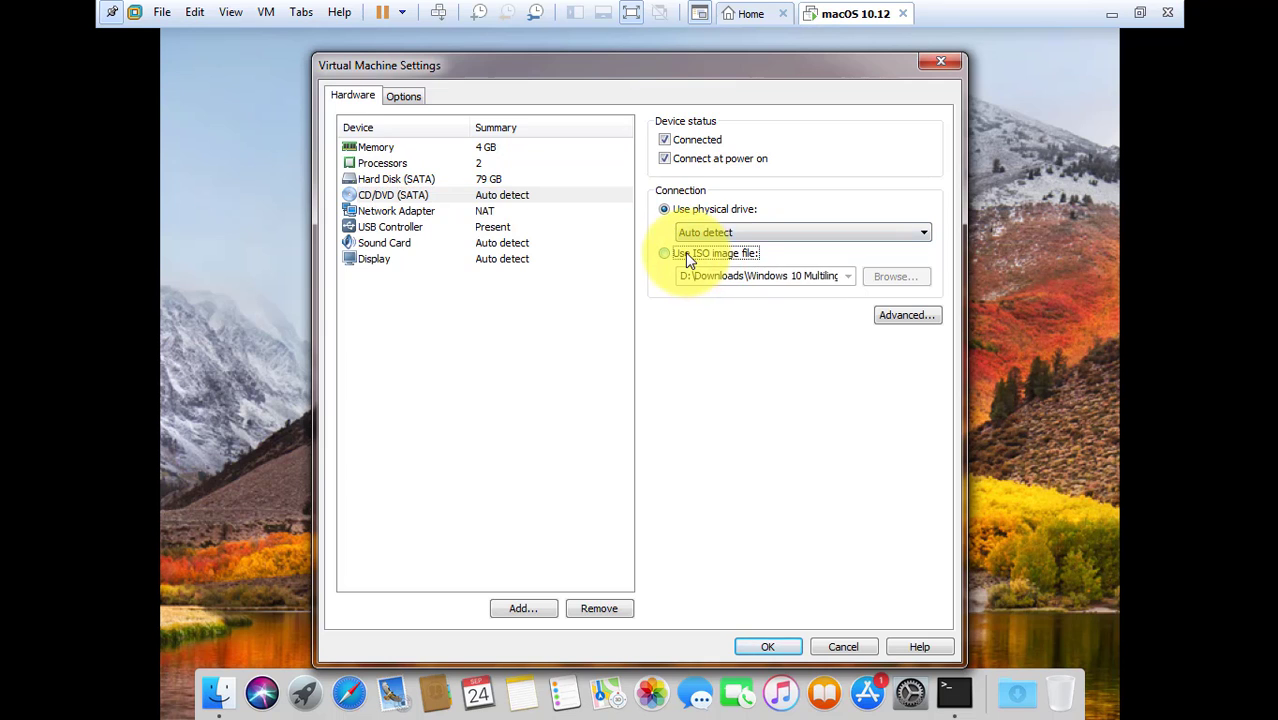
left_click(895, 280)
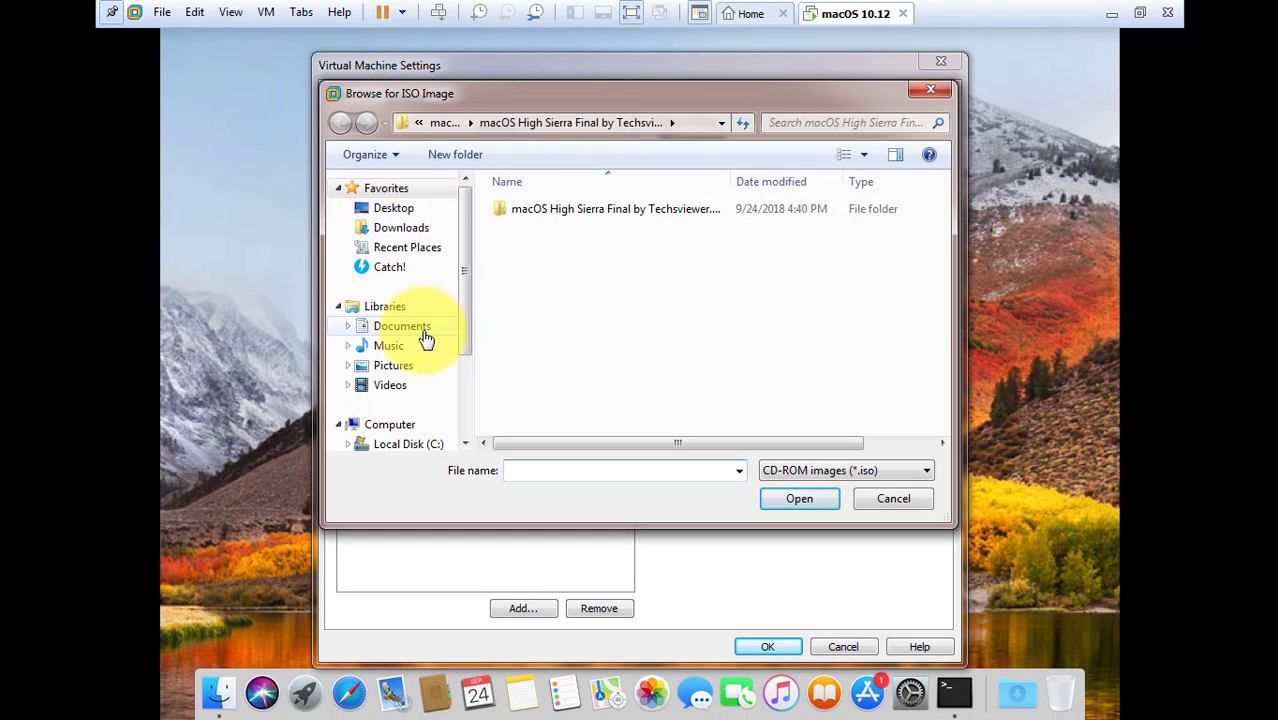
left_click(424, 233)
left_click(570, 210)
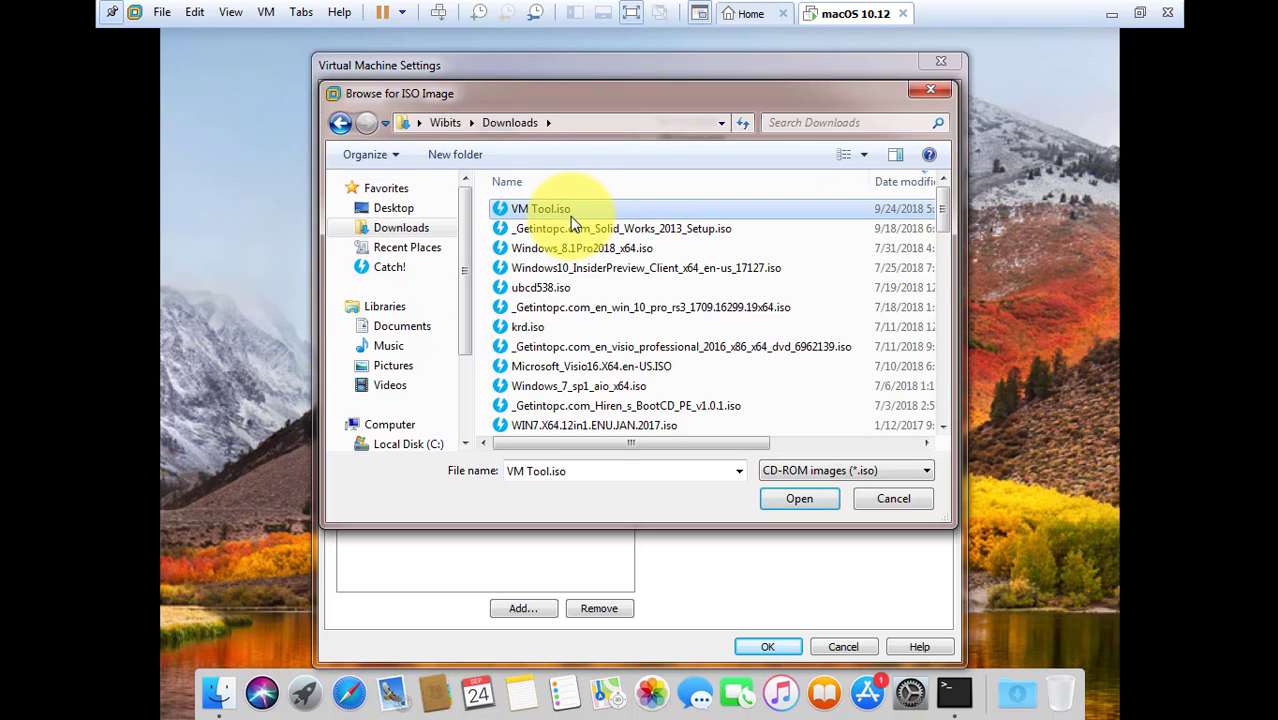
left_click(812, 503)
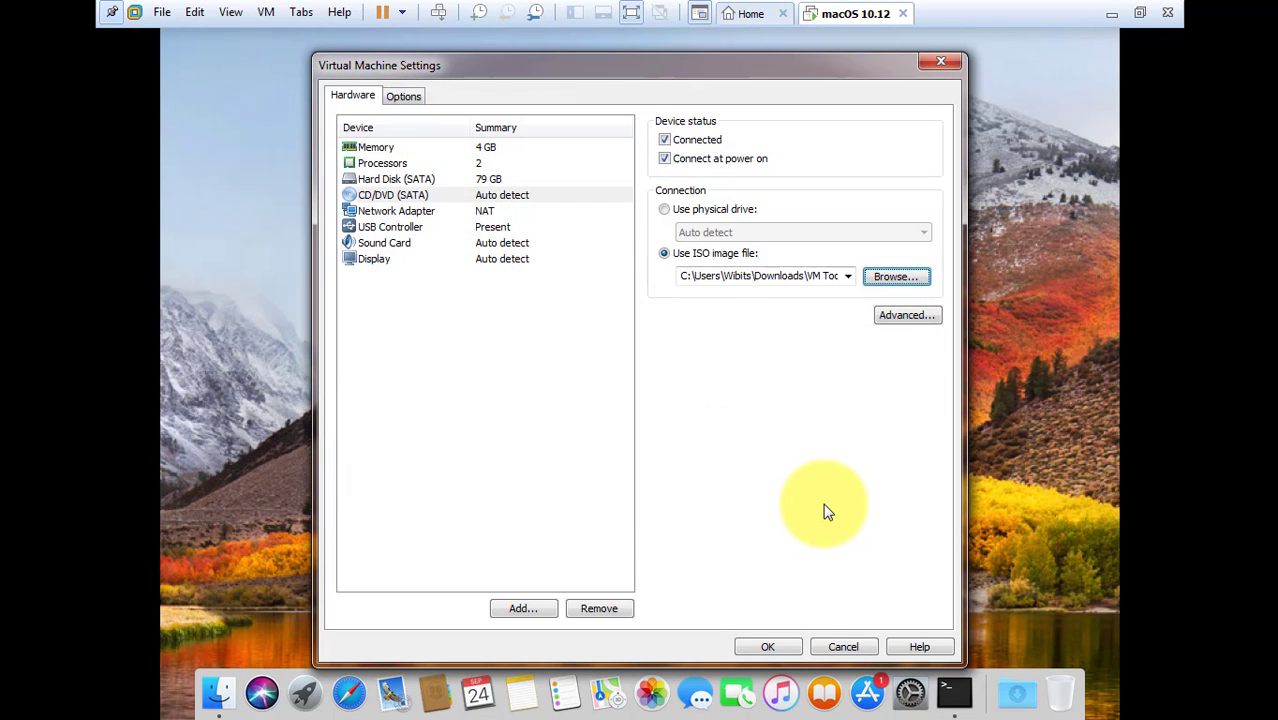
left_click(760, 645)
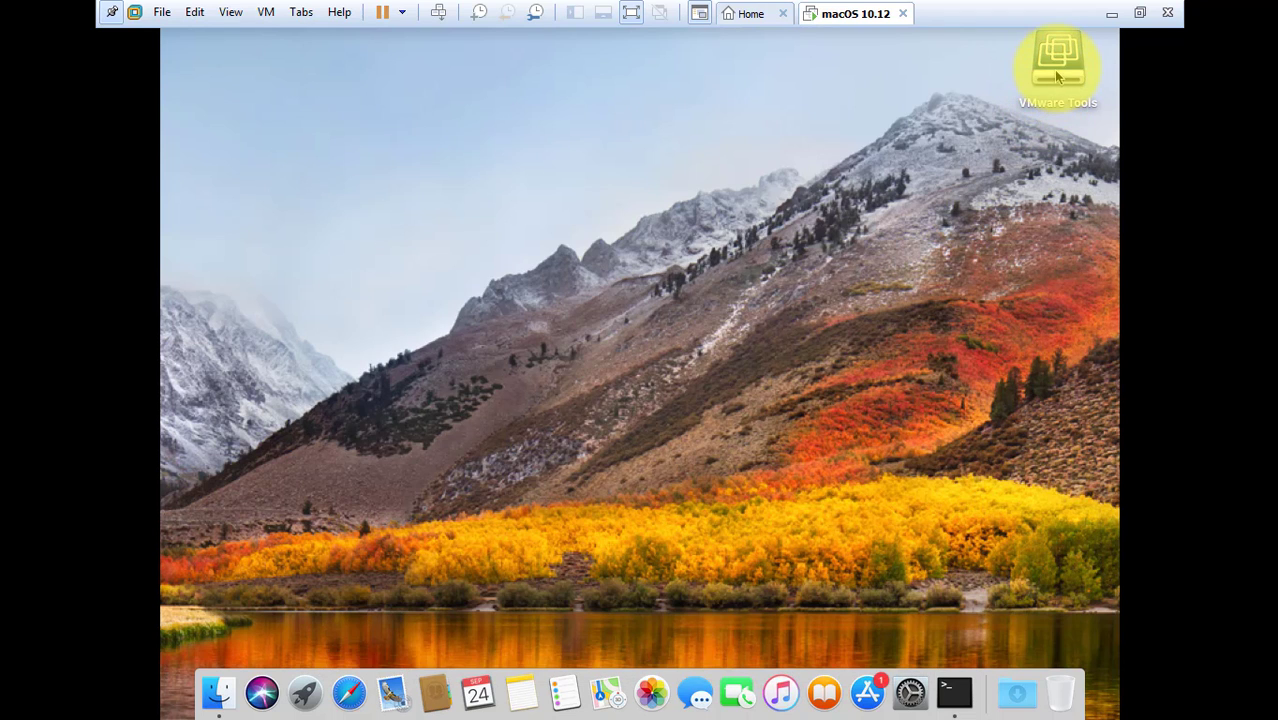
- Open the VMware Tools disc on the desktop and launch Install VMware Tools
left_click(1058, 68)
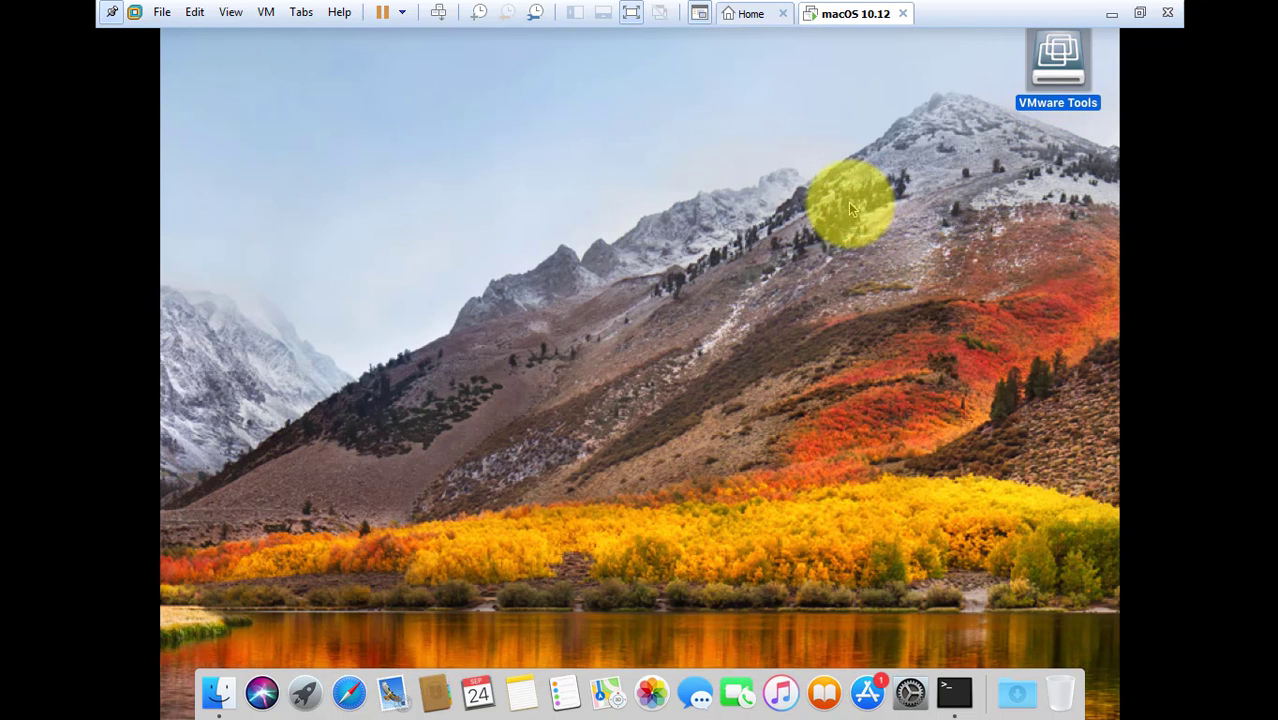
double_click(1078, 95)
right_click(1074, 76)
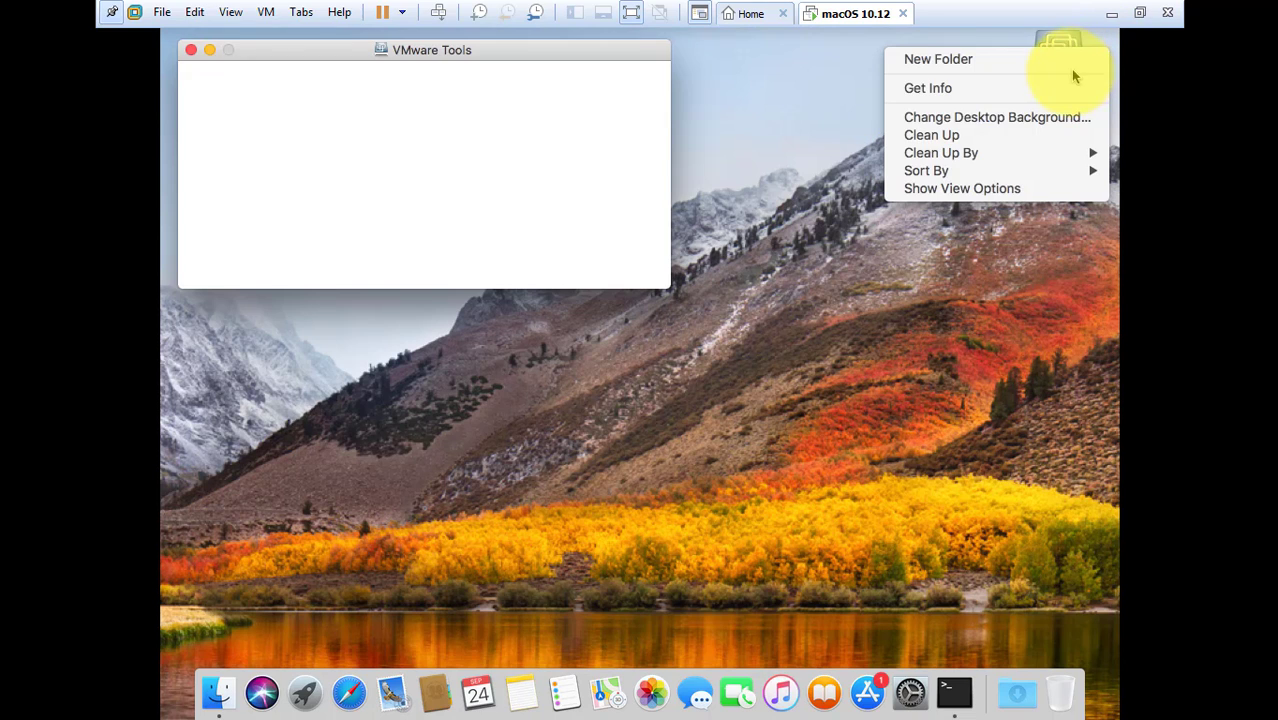
left_click(789, 289)
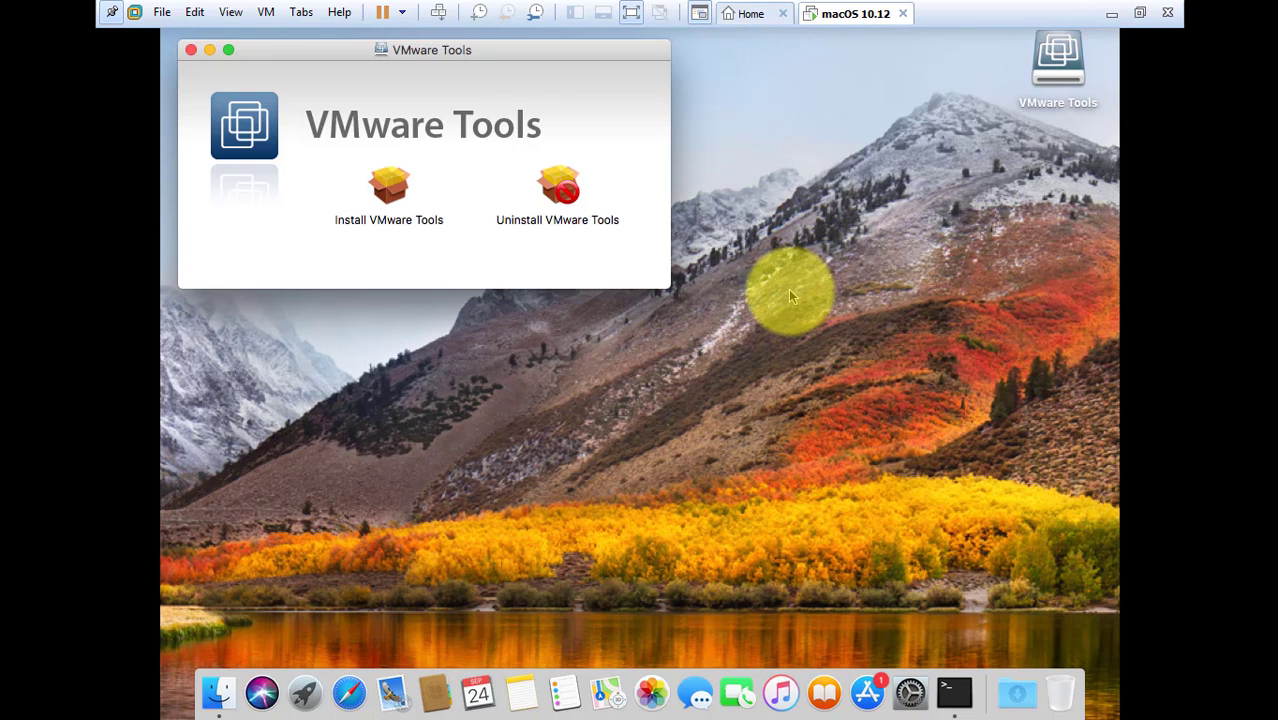
double_click(389, 195)
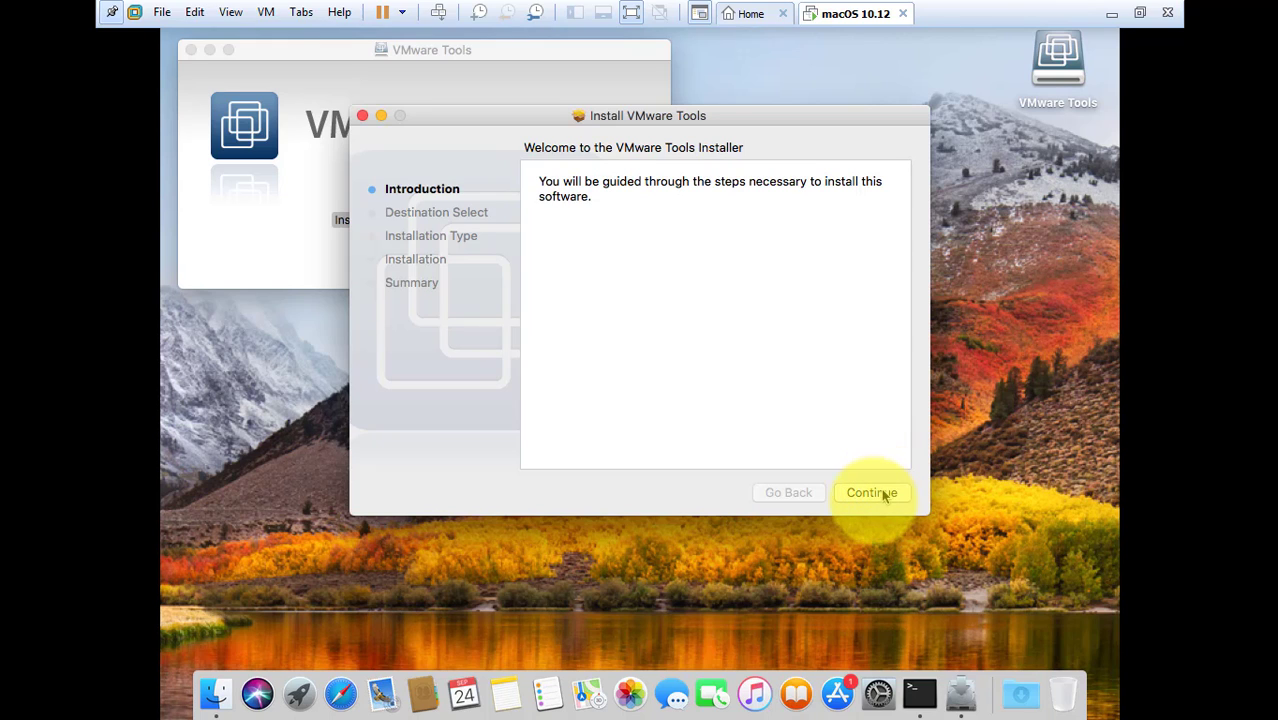
- Advance past the introduction and destination disk to the 6.5 MB standard install
left_click(871, 496)
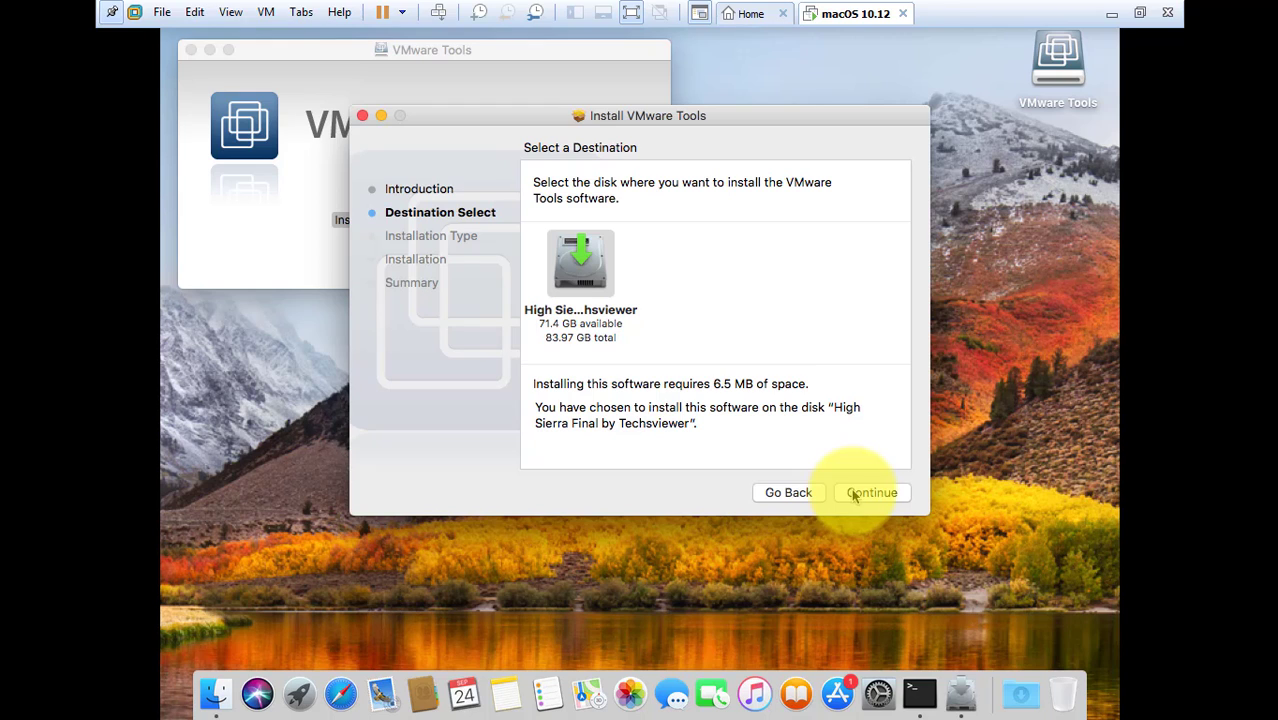
left_click(854, 494)
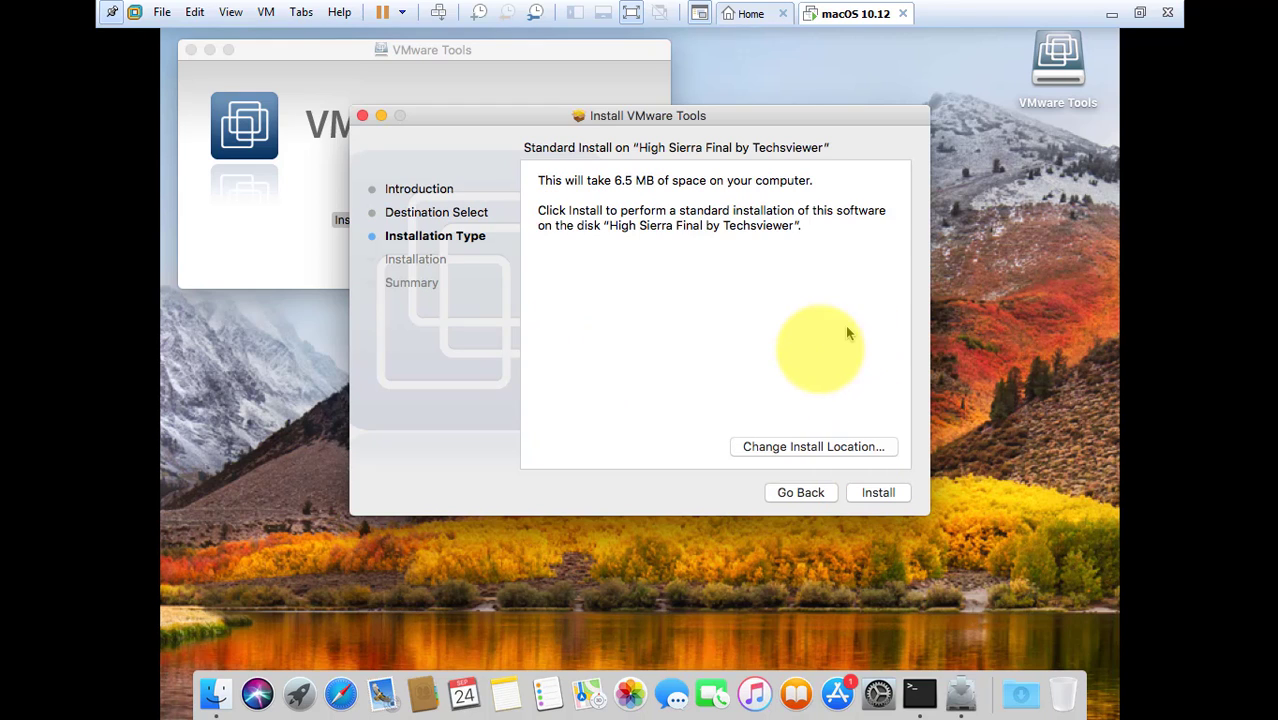
left_click(878, 493)
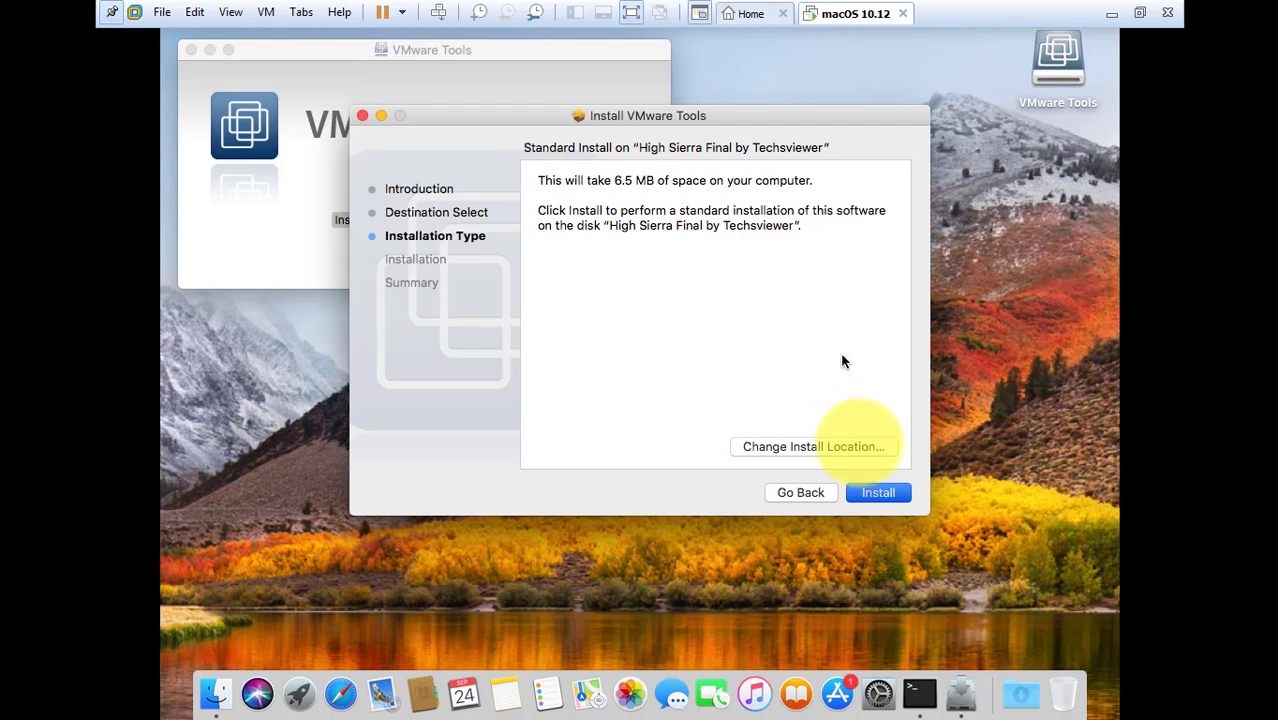
- Install VMware Tools, authorising with the admin password and accepting the required restart
left_click(876, 492)
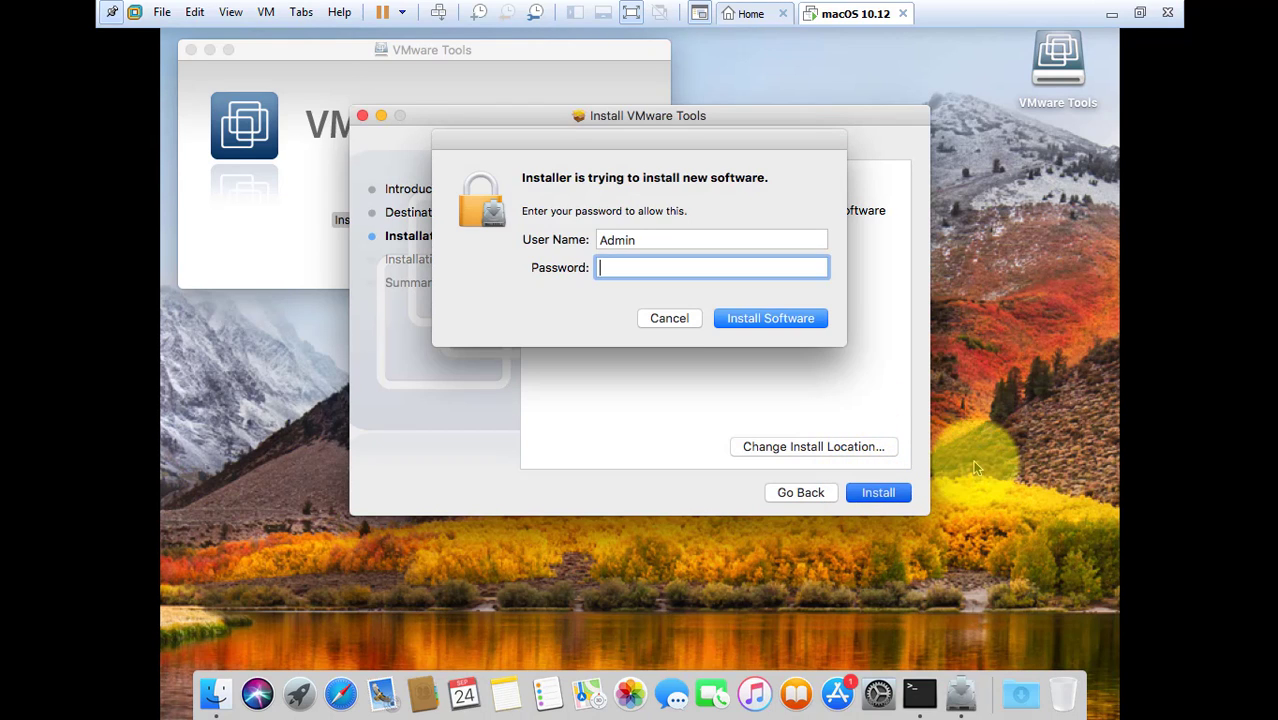
type("•••")
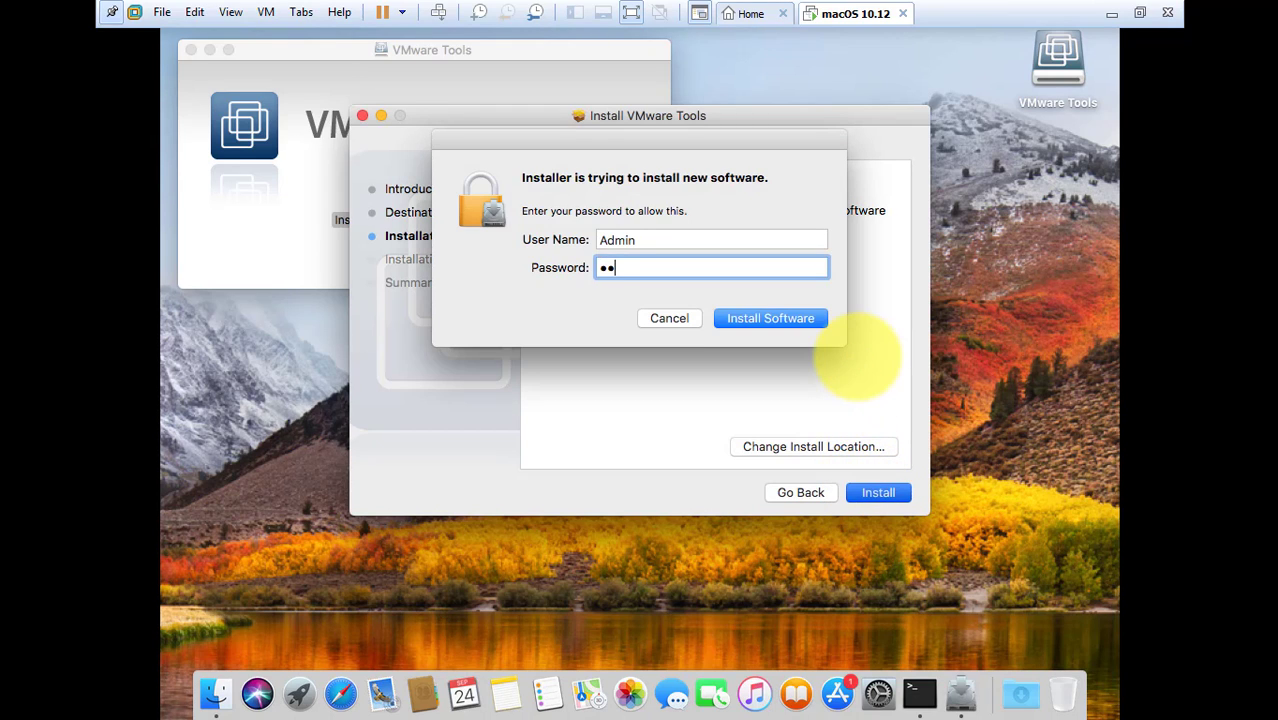
type("••")
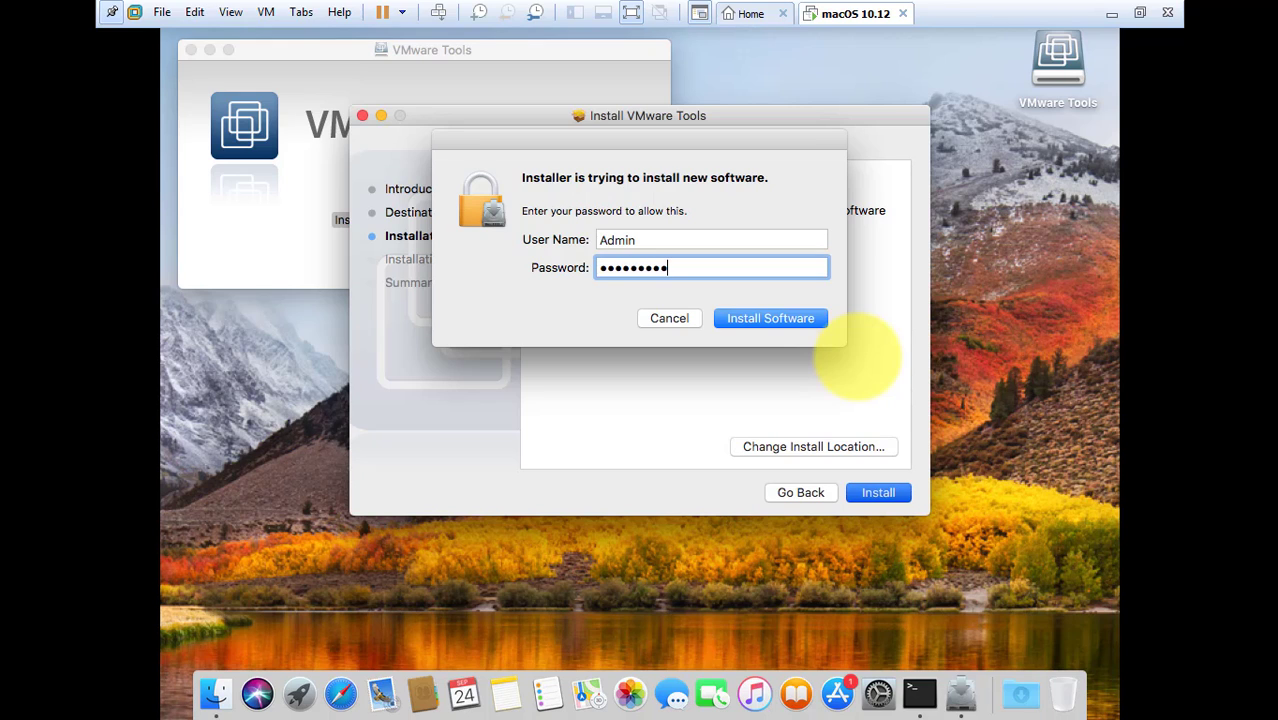
left_click(808, 318)
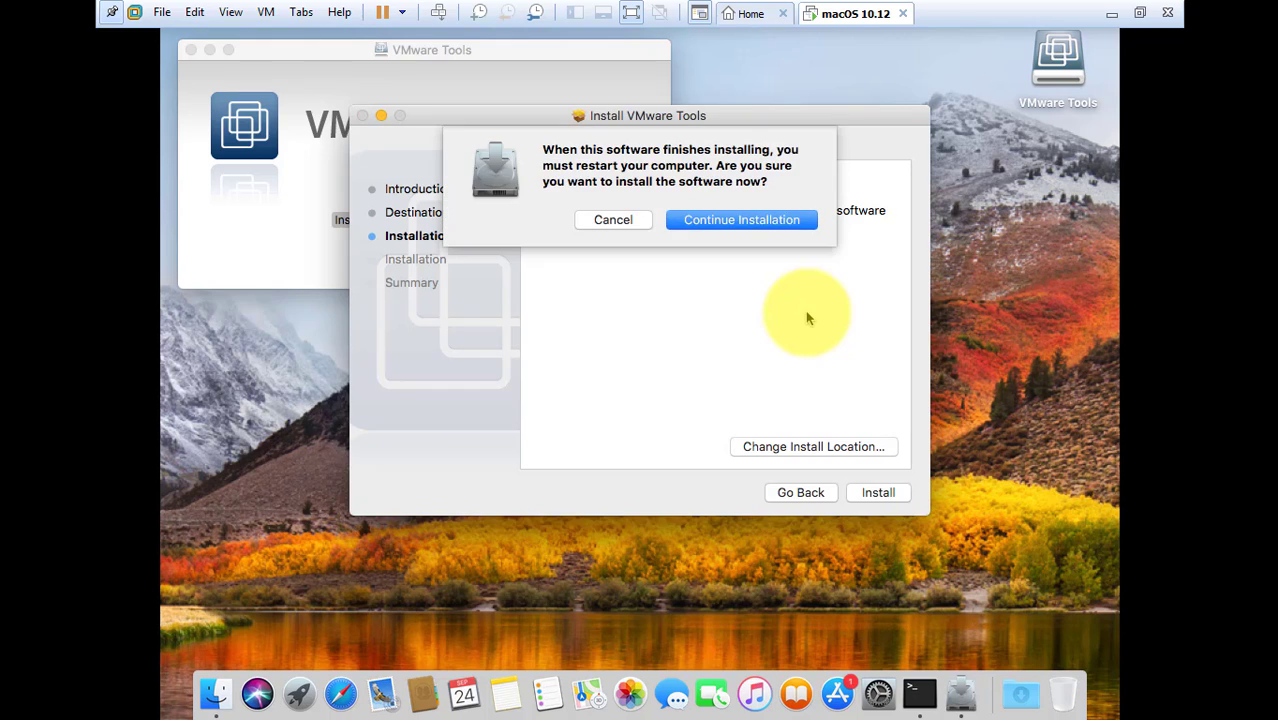
left_click(755, 222)
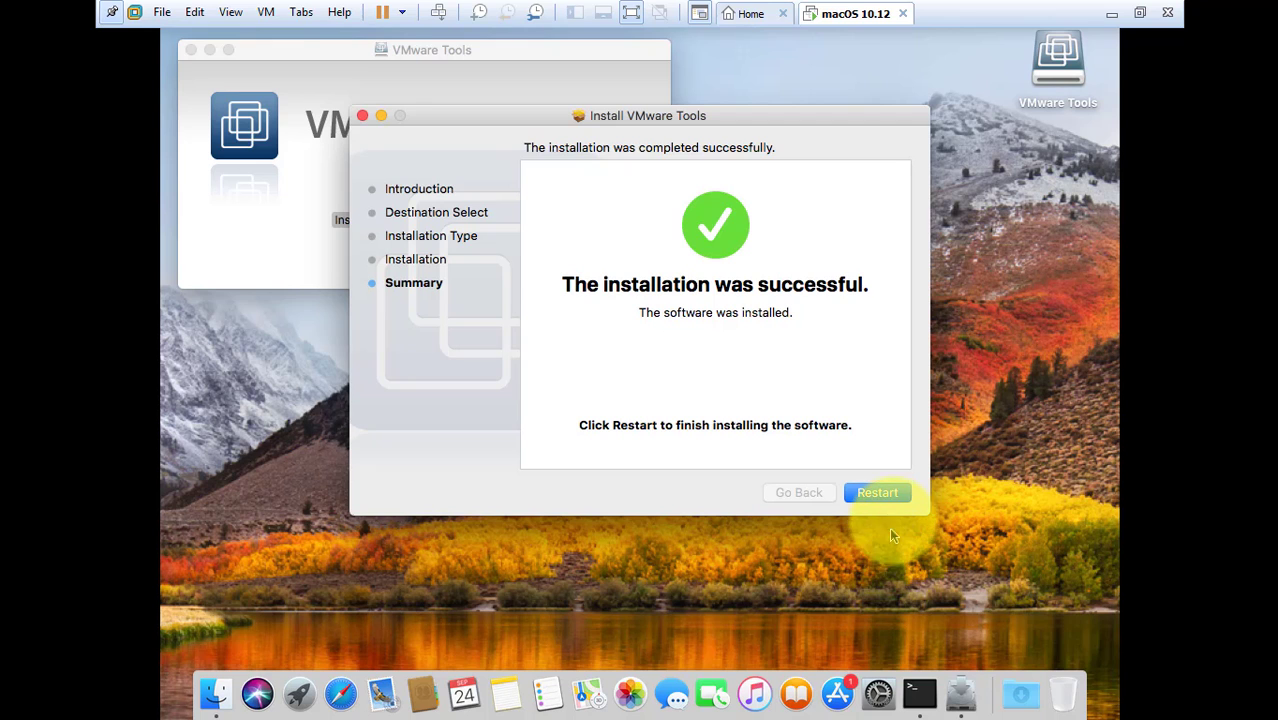
left_click(895, 500)
- Restart the virtual Mac and enter the Admin account password at login
left_click(894, 494)
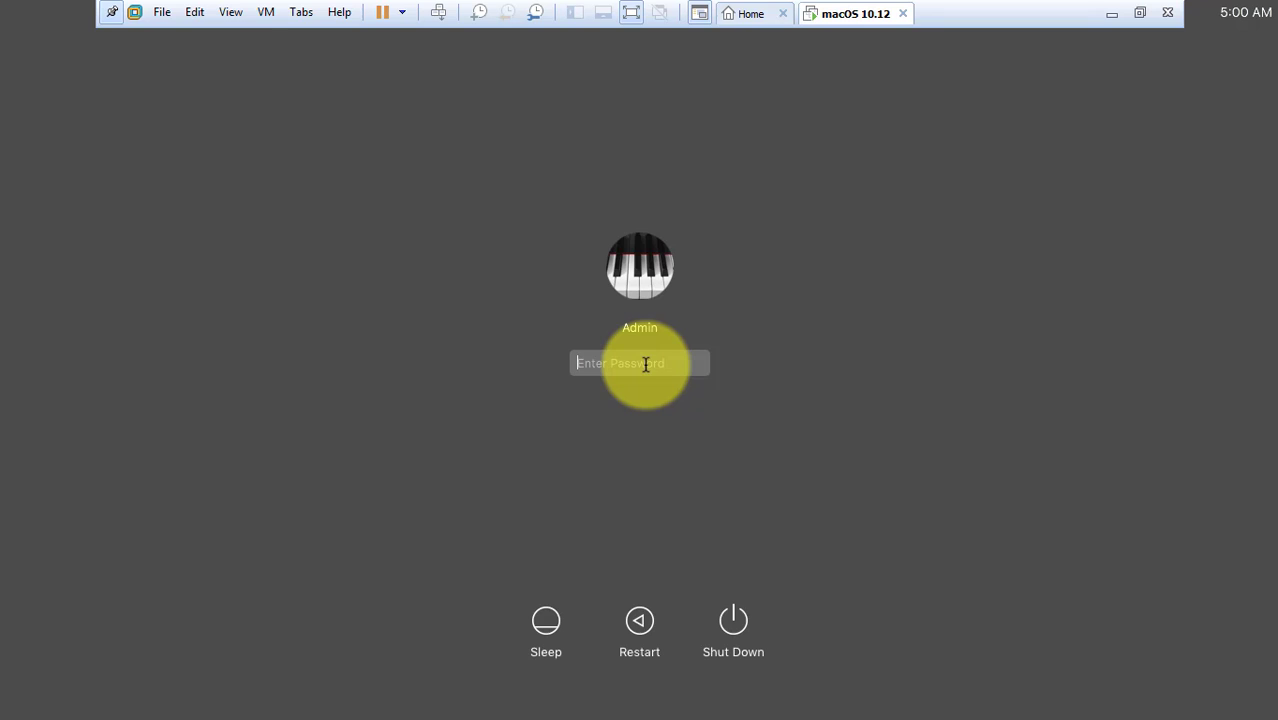
type("••")
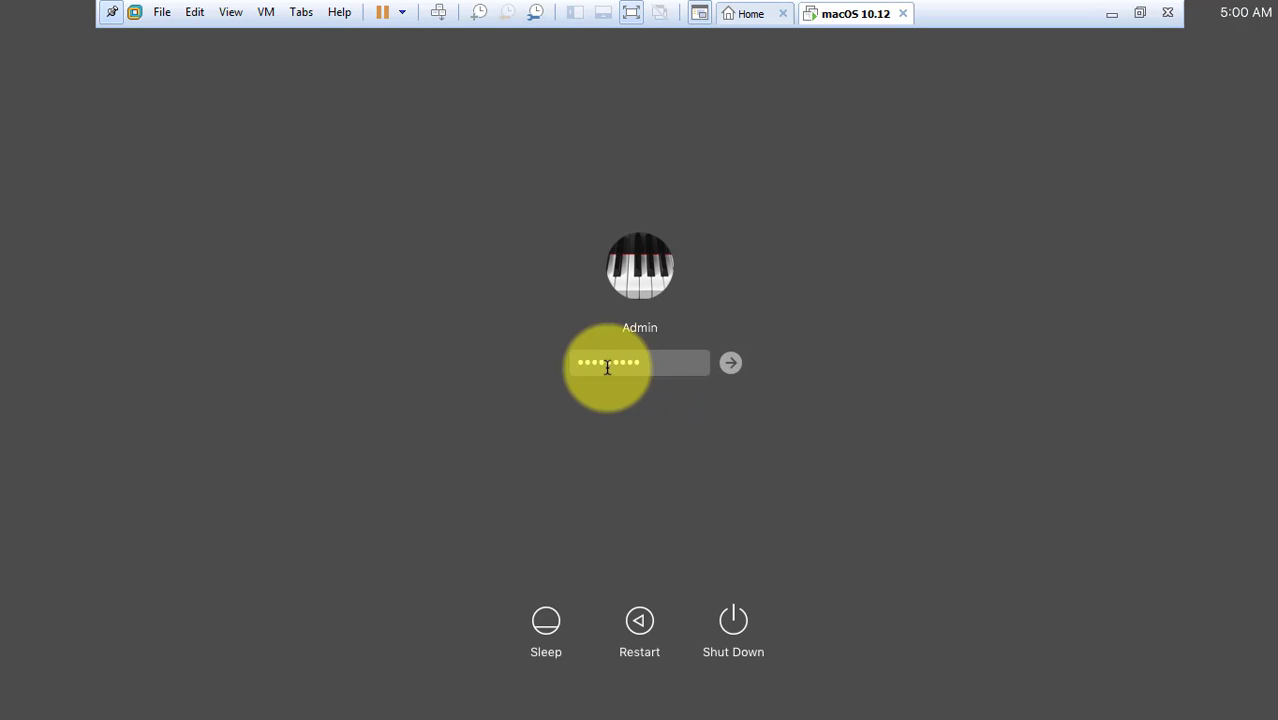
- Log in to the Admin account and close the VMware Tools Finder window
left_click(731, 363)
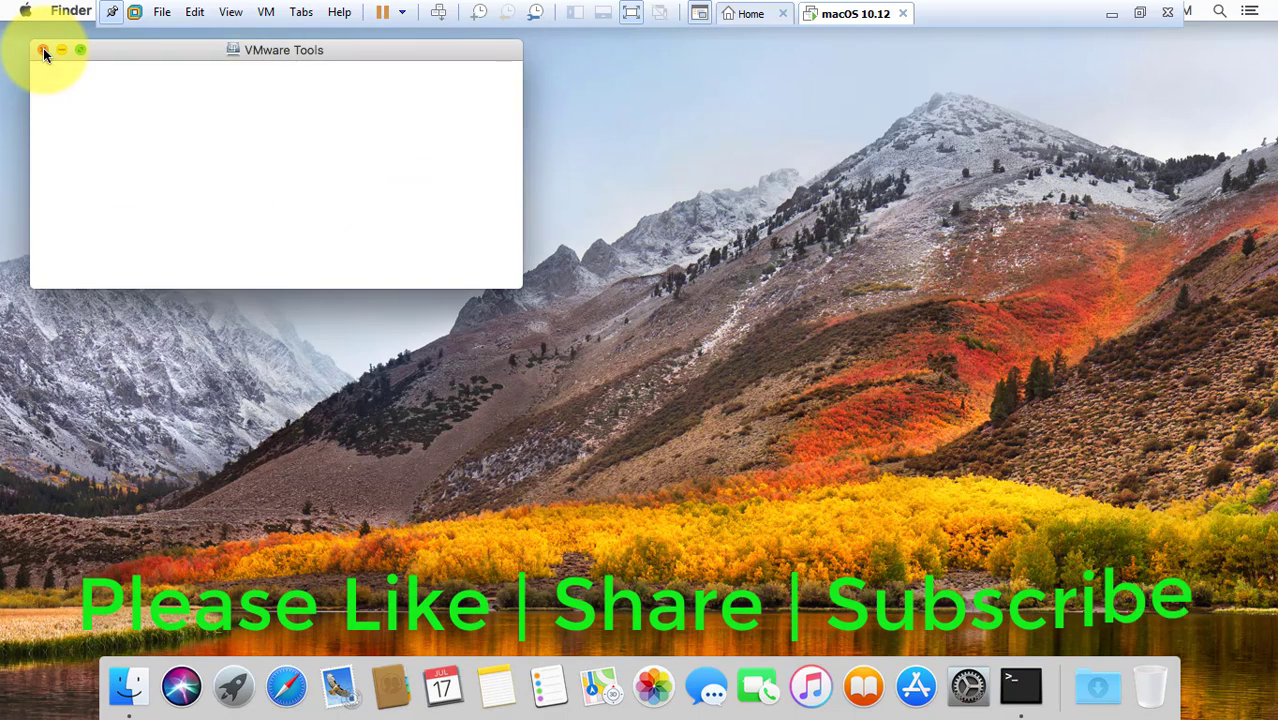
left_click(42, 50)
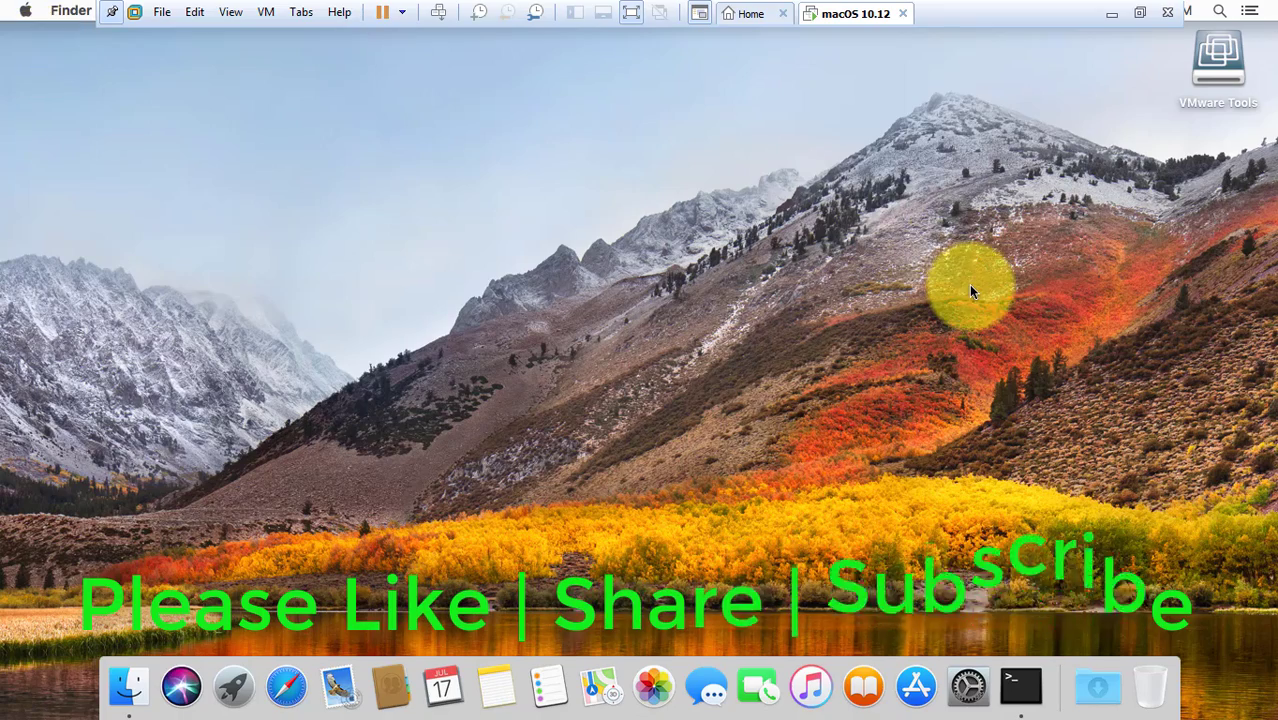